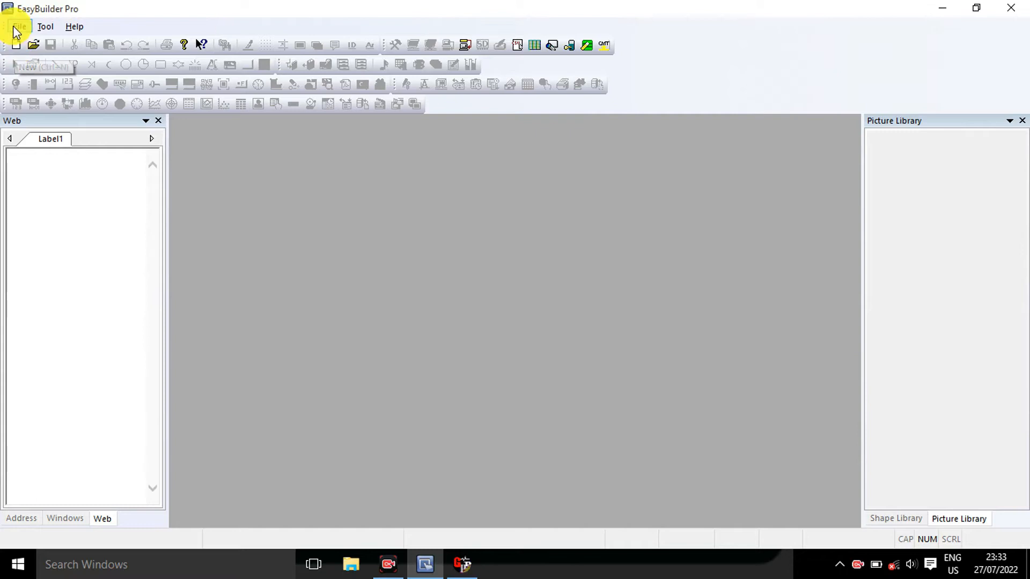
Create a new project for the MT8071iE/MT8101iE (800 x 480) model in Landscape display mode with the template
left_click(14, 27)
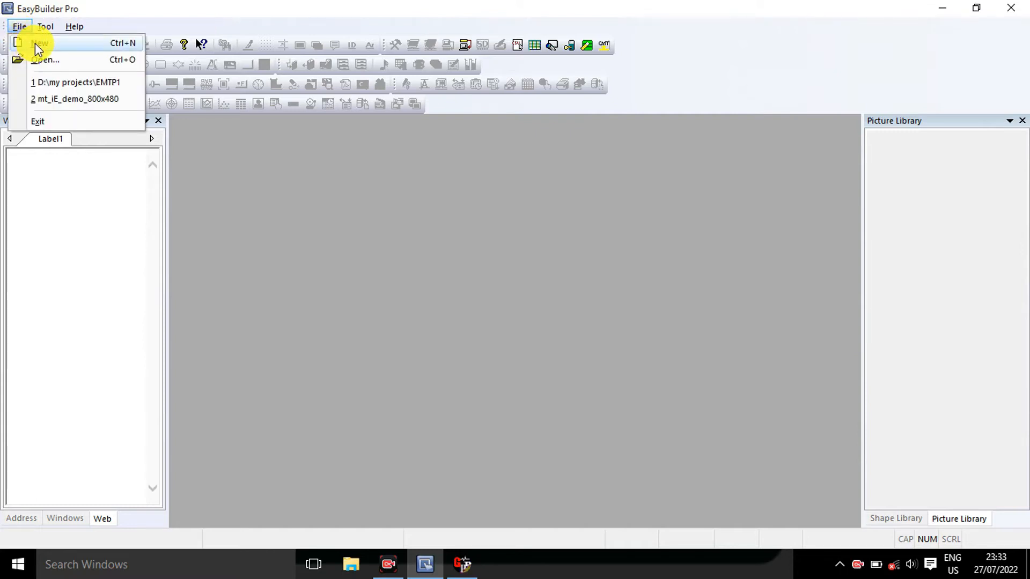
left_click(37, 43)
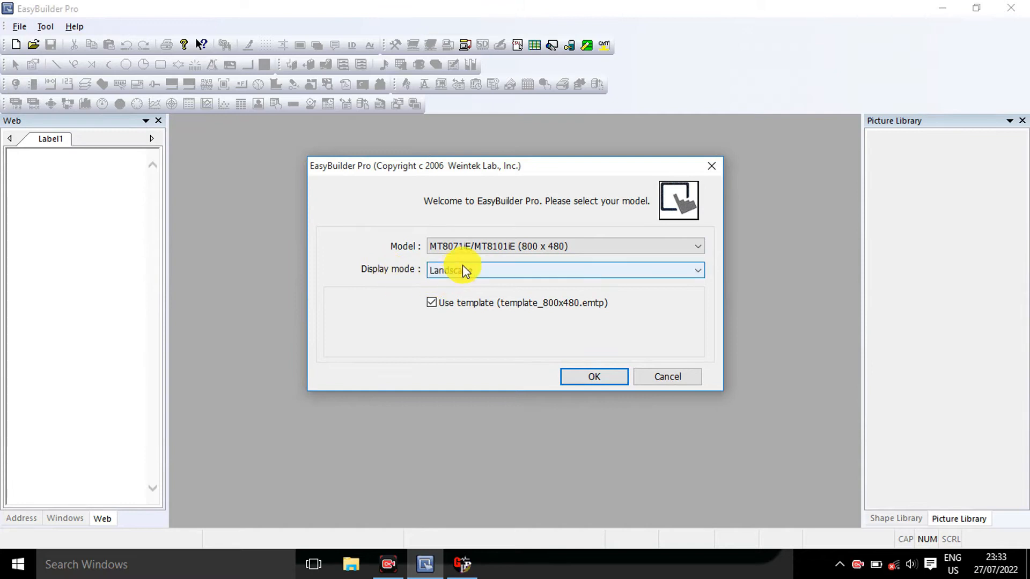
left_click(592, 251)
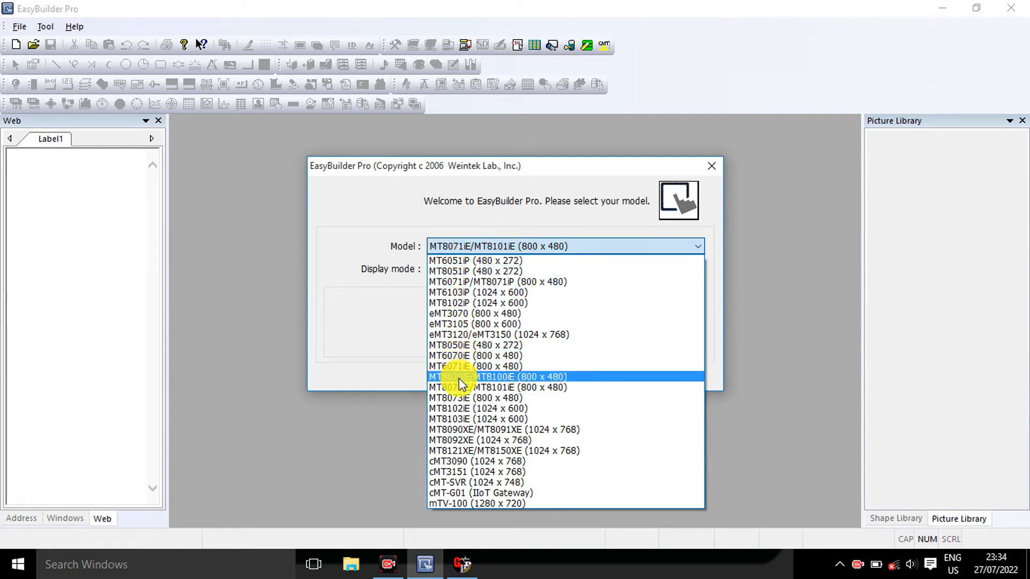
left_click(586, 248)
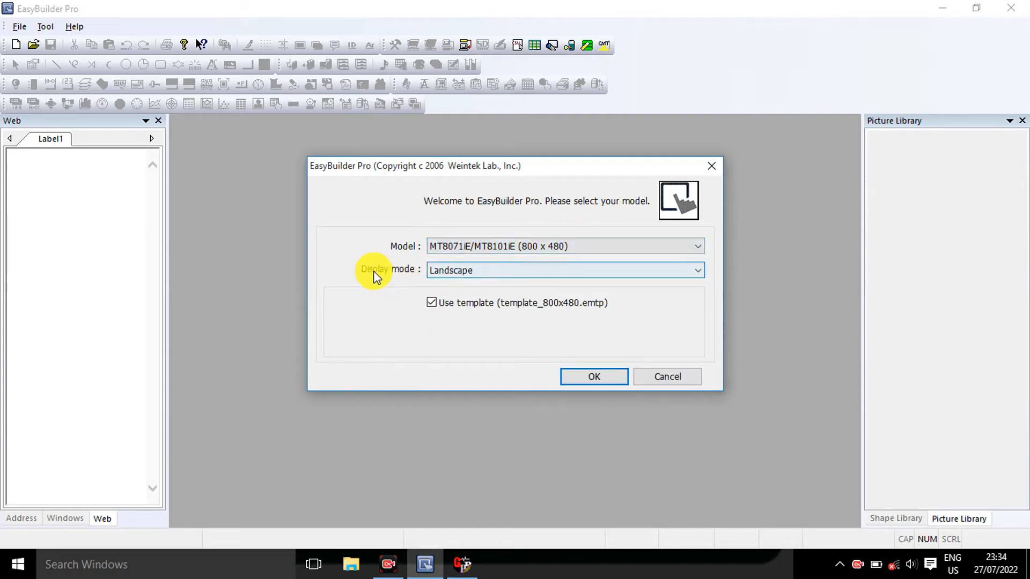
left_click(465, 269)
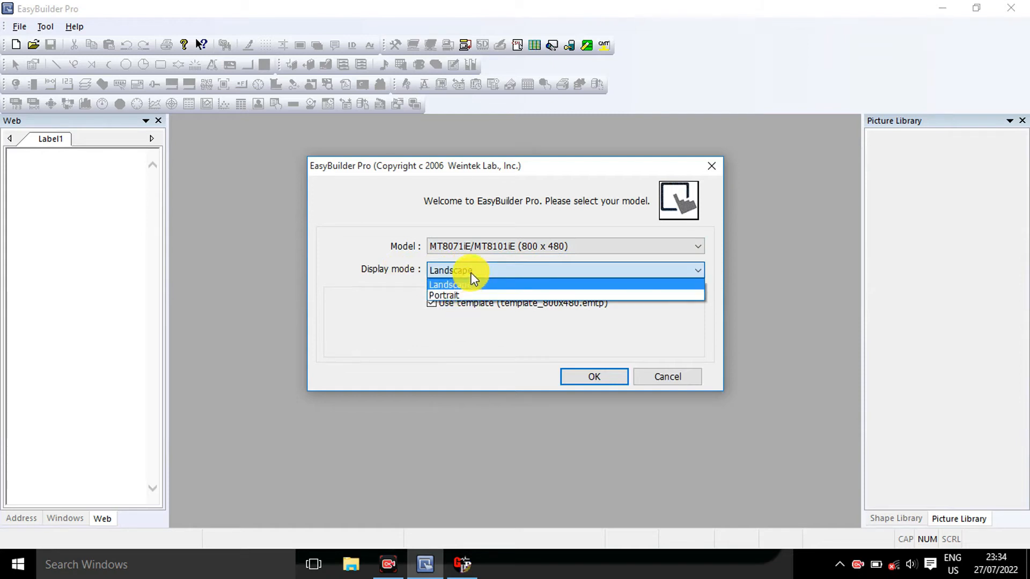
left_click(475, 271)
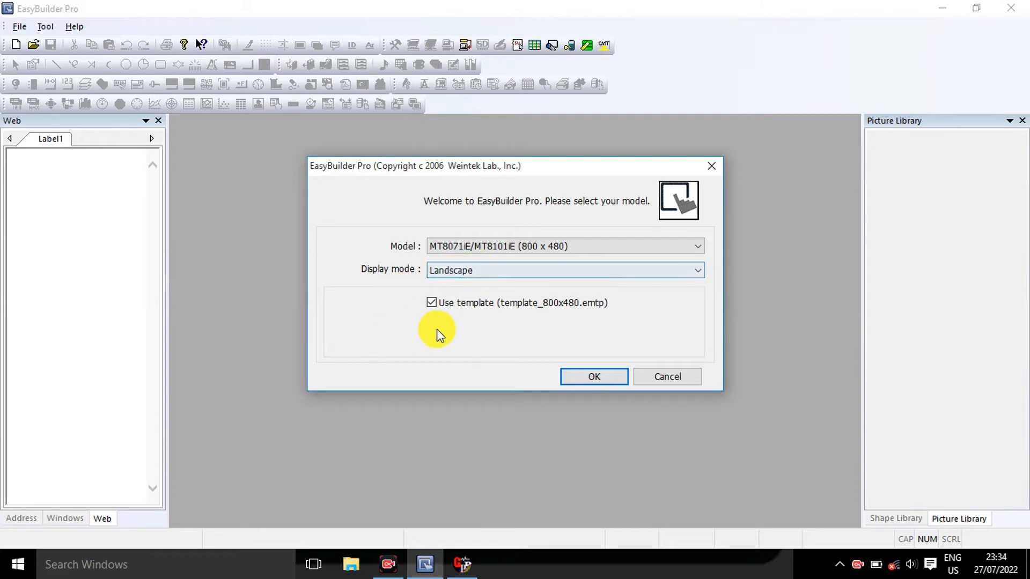
left_click(577, 379)
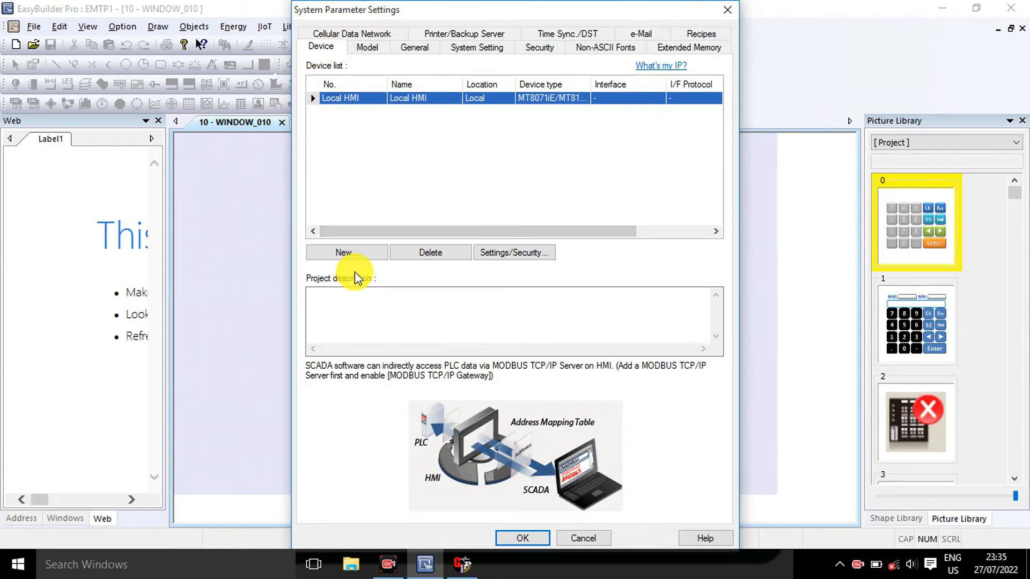
Add a new PLC device and name it MITSUBISHI
left_click(353, 253)
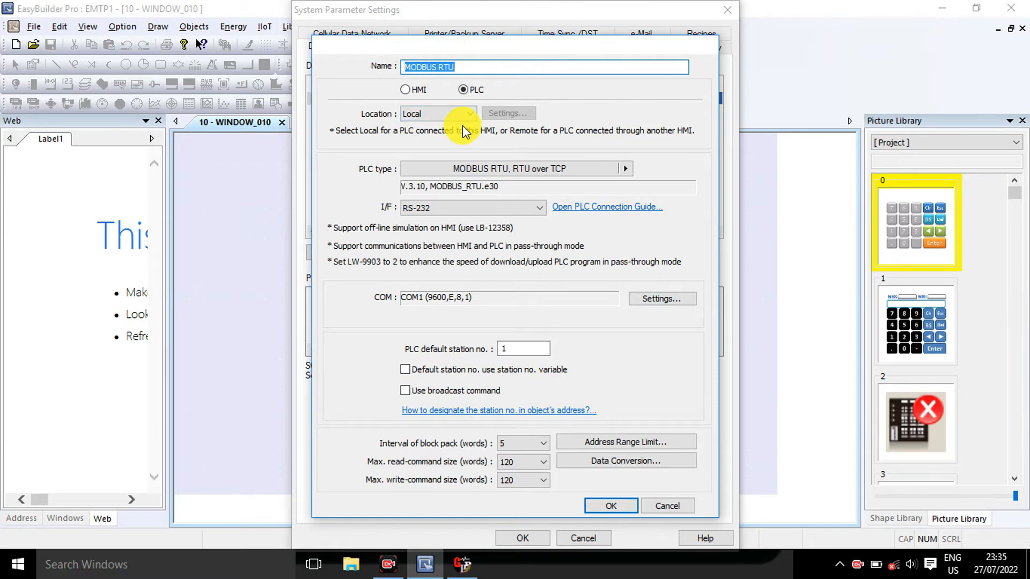
type("MITSUBISHI")
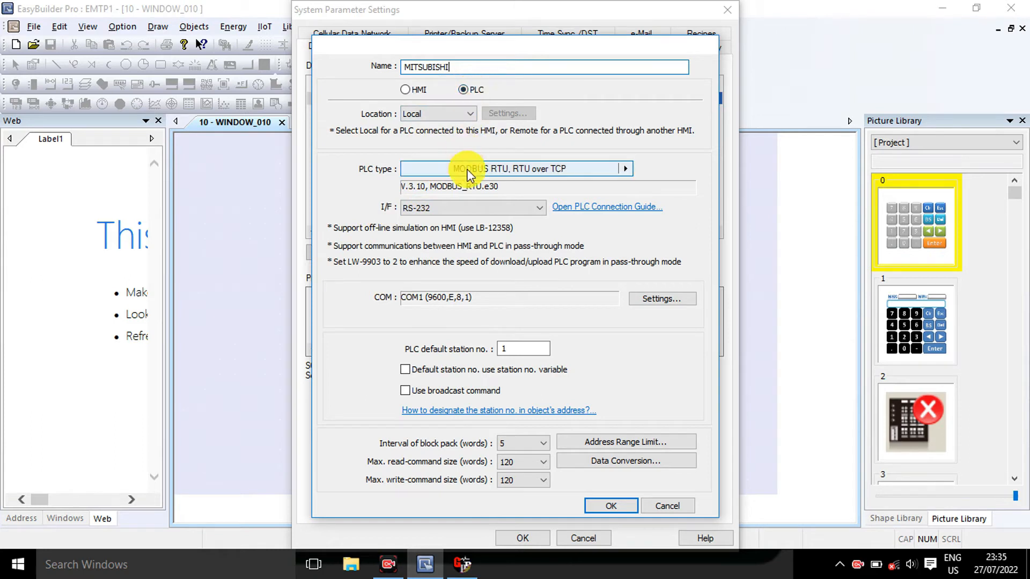
Set the device's PLC type to Mitsubishi Electric Corporation FX0S/FX0N/FX1S/FX1N/FX2
left_click(626, 169)
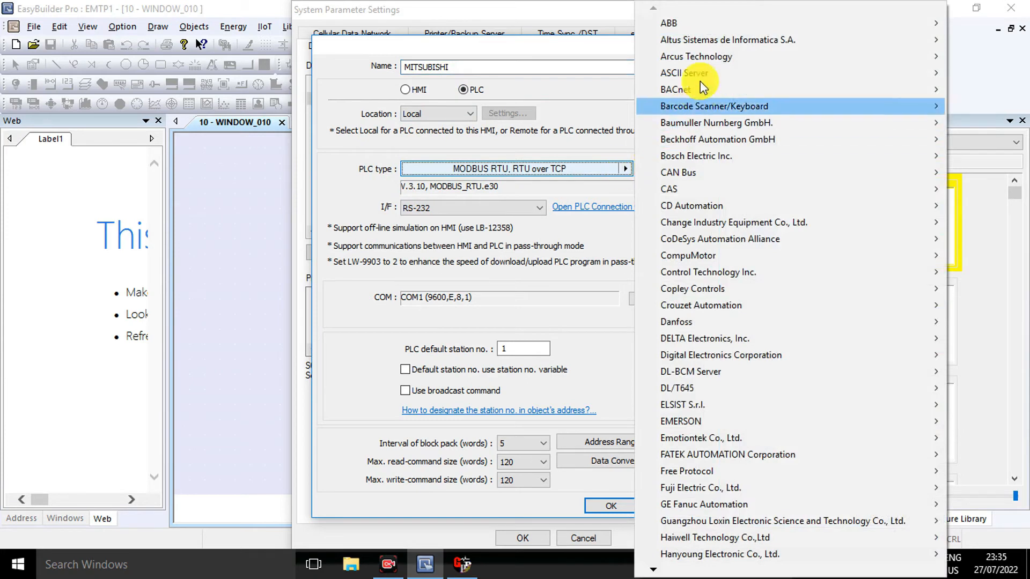
mouse_move(696, 24)
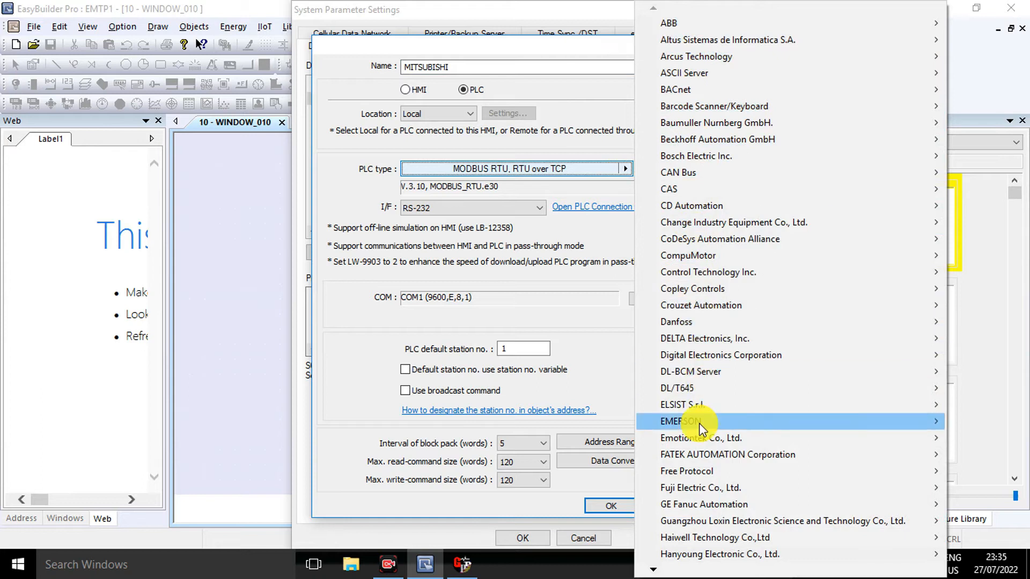
left_click(653, 570)
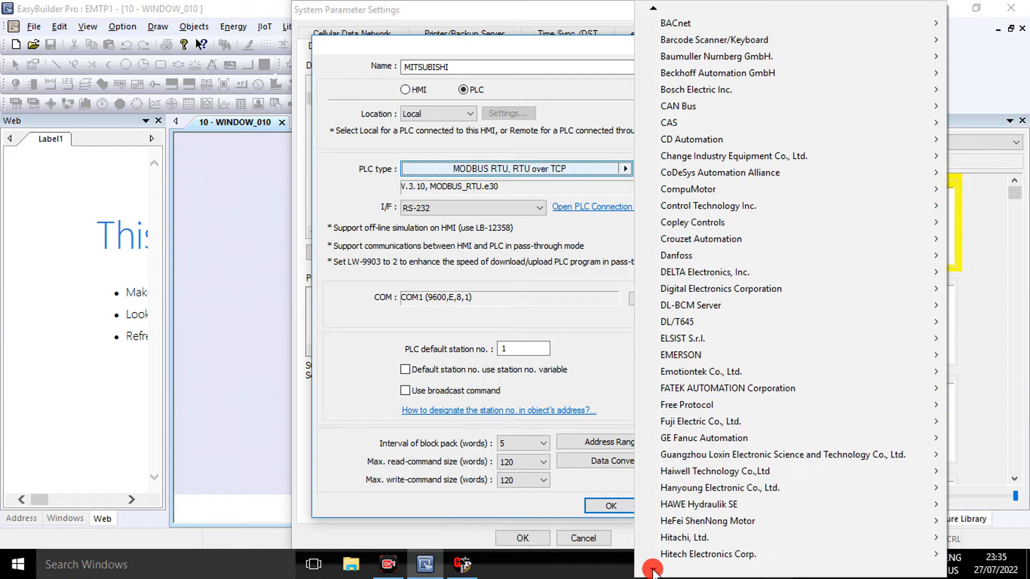
left_click(652, 570)
left_click(653, 570)
left_click(653, 571)
left_click(653, 572)
left_click(653, 570)
left_click(654, 571)
left_click(653, 571)
left_click(654, 571)
left_click(653, 571)
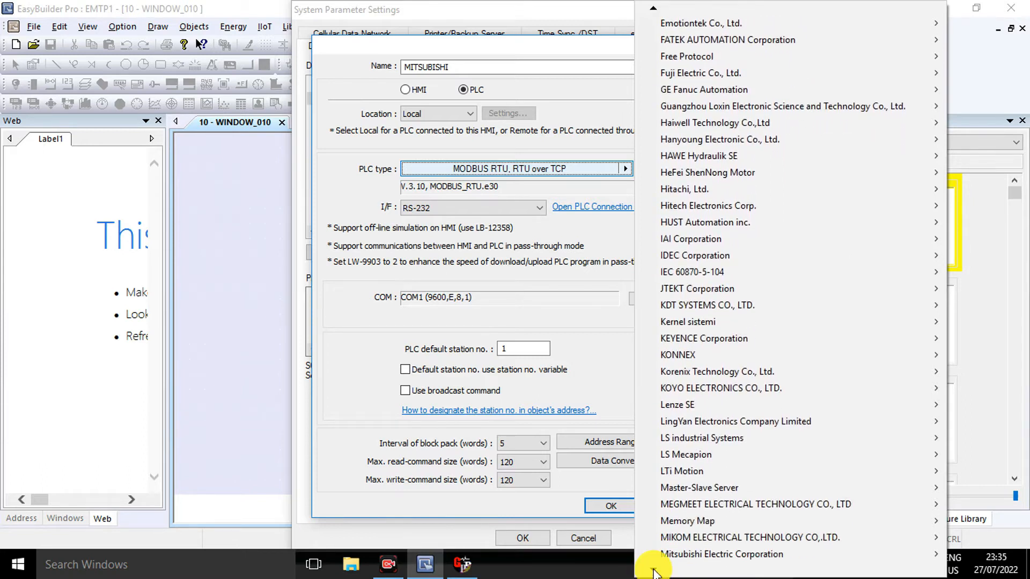
mouse_move(708, 562)
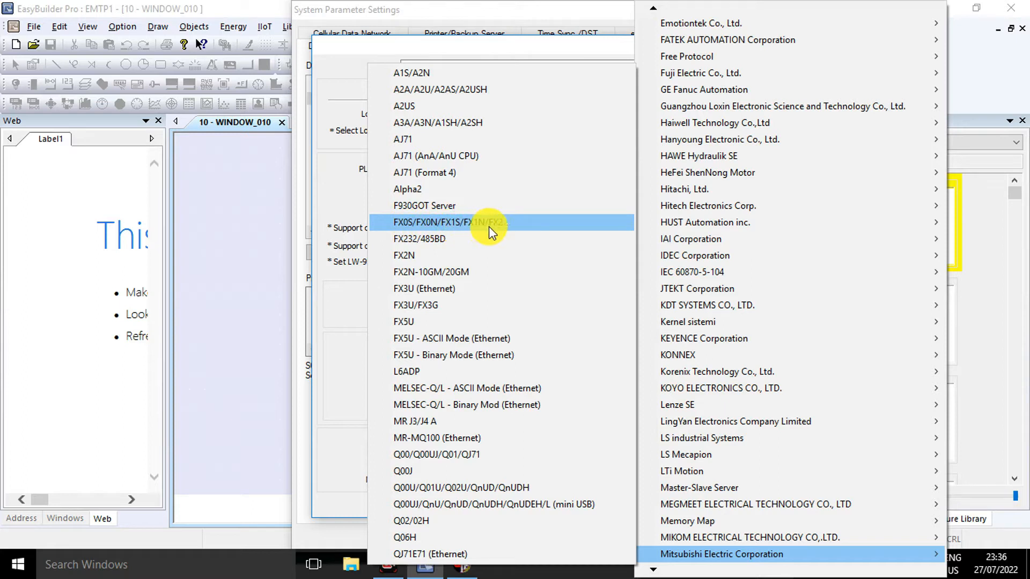
left_click(509, 221)
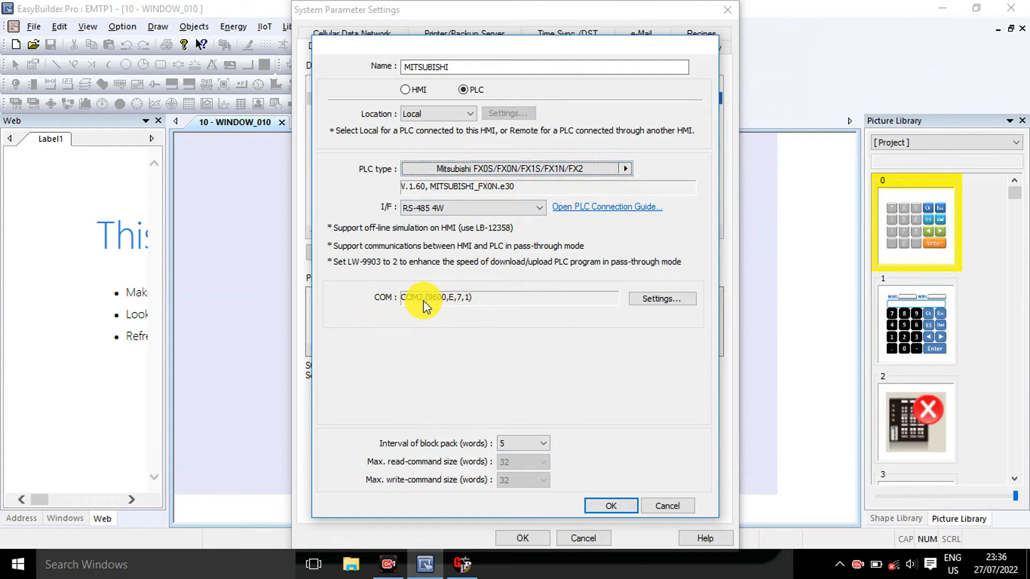
Set the PLC's communication port to COM 4 in the COM port settings
left_click(661, 299)
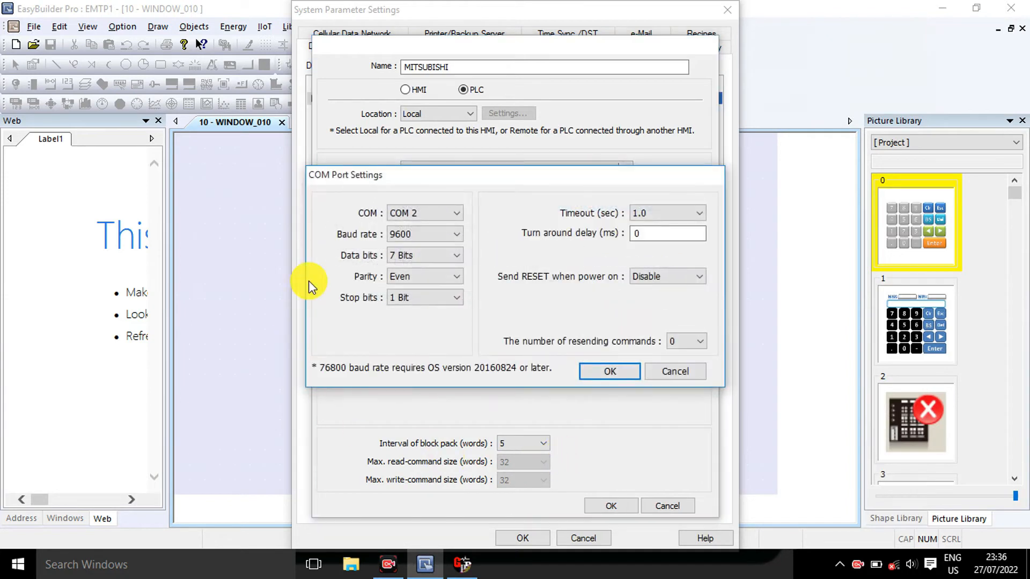
left_click(457, 213)
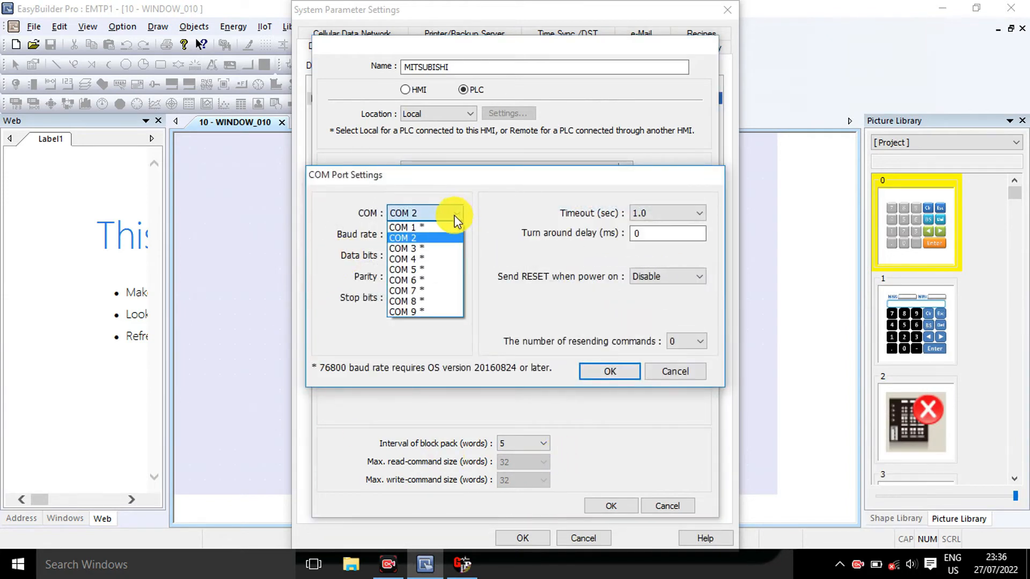
left_click(417, 260)
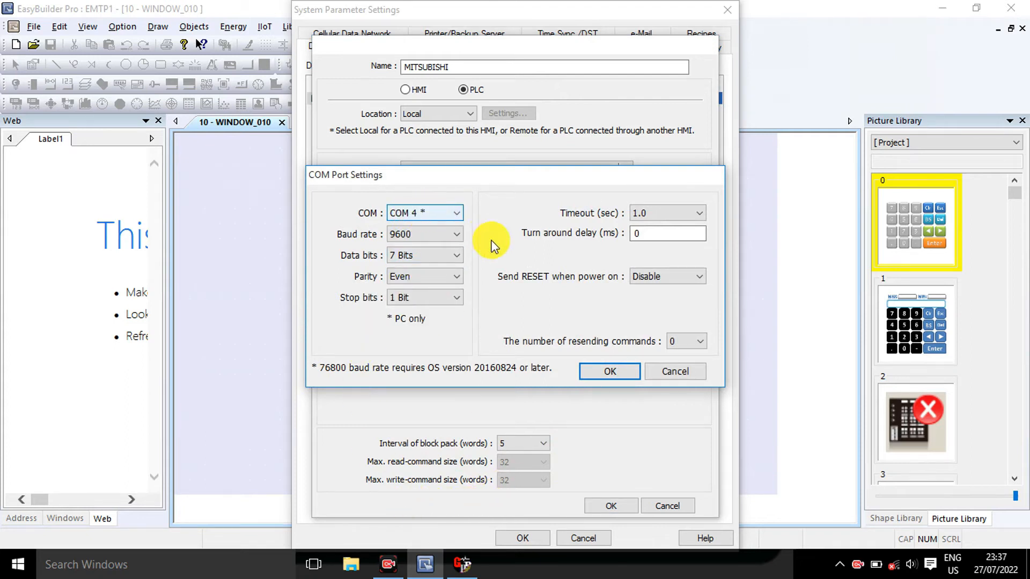
left_click(587, 375)
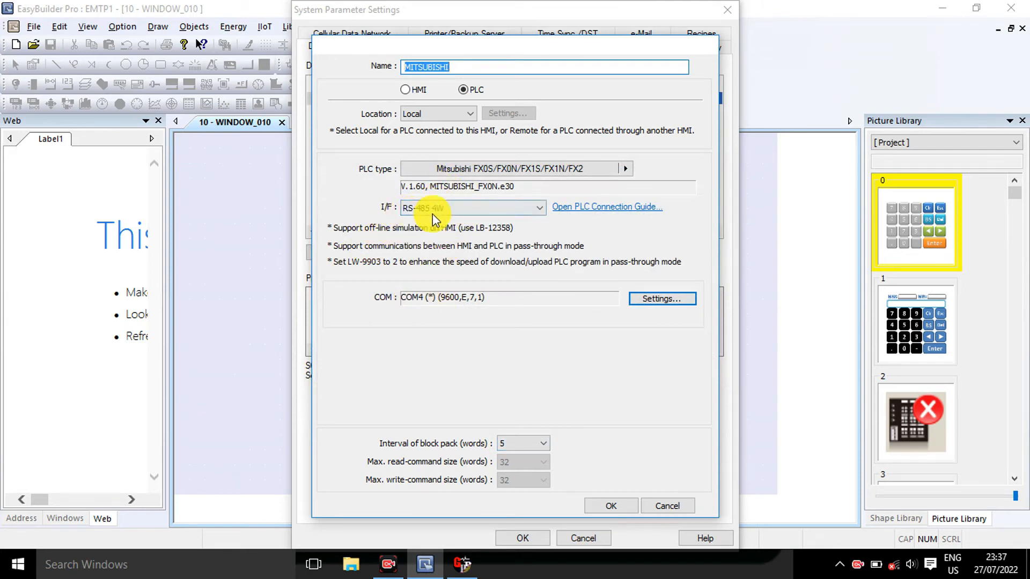
Set the interface to RS-232 and confirm the device and system parameter settings
left_click(541, 208)
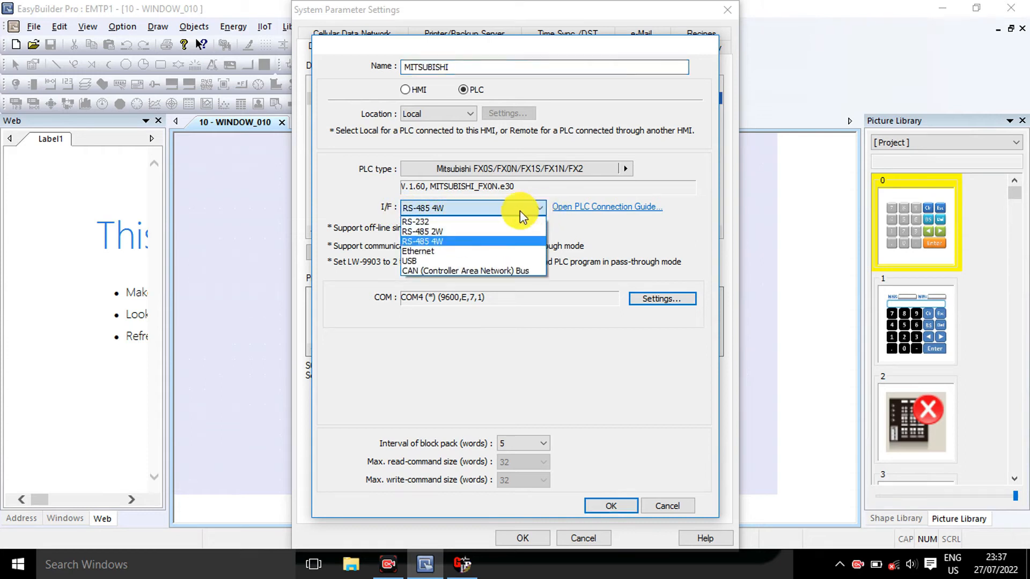
left_click(417, 221)
left_click(602, 507)
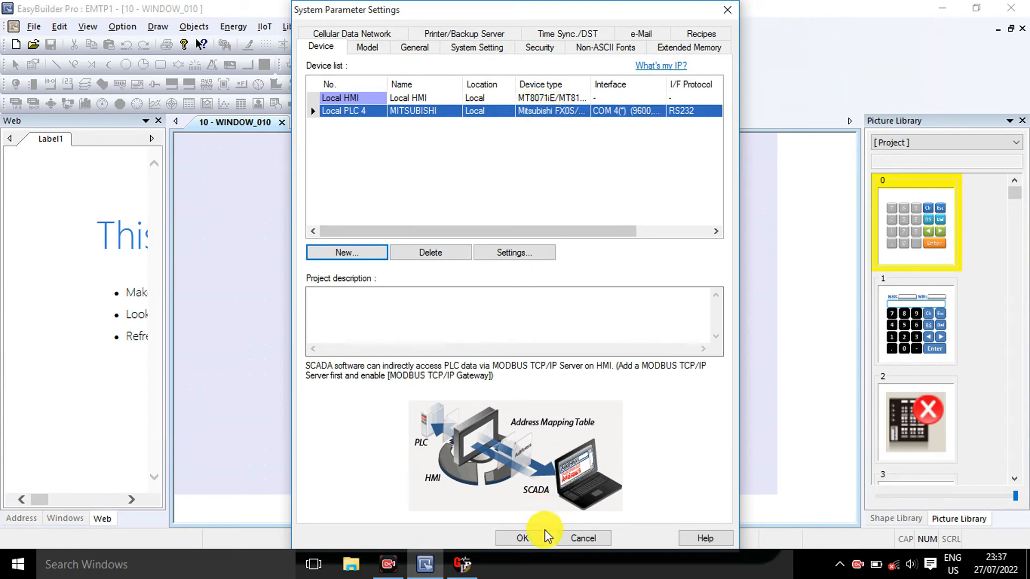
left_click(525, 539)
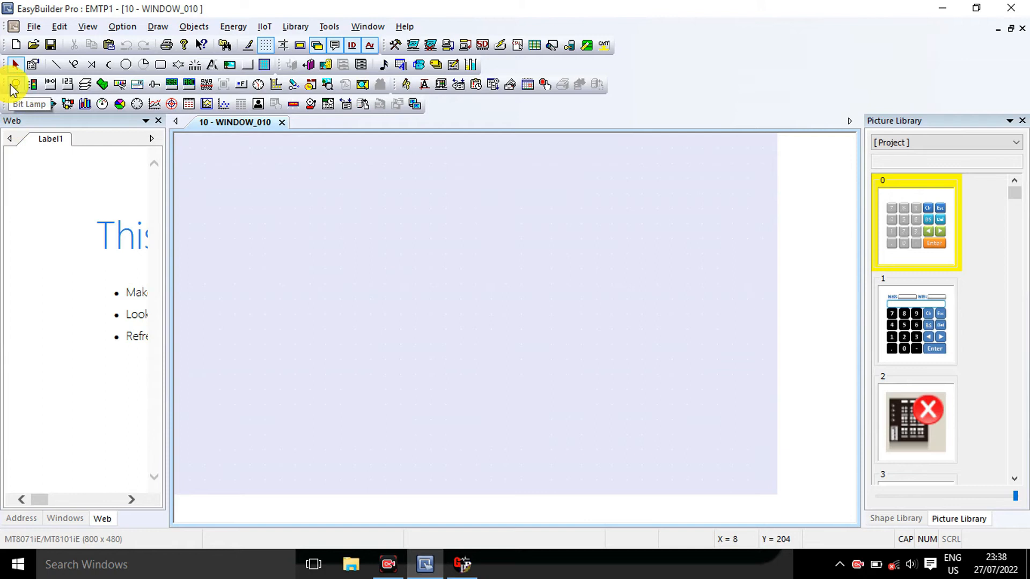
Start a new Toggle Switch object and set its PLC to MITSUBISHI
left_click(101, 86)
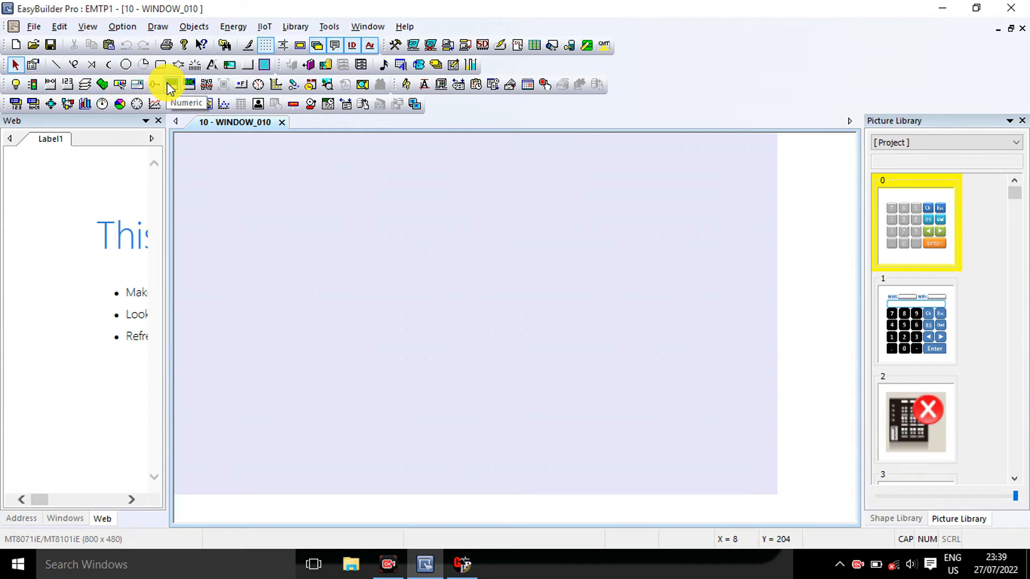
left_click(102, 85)
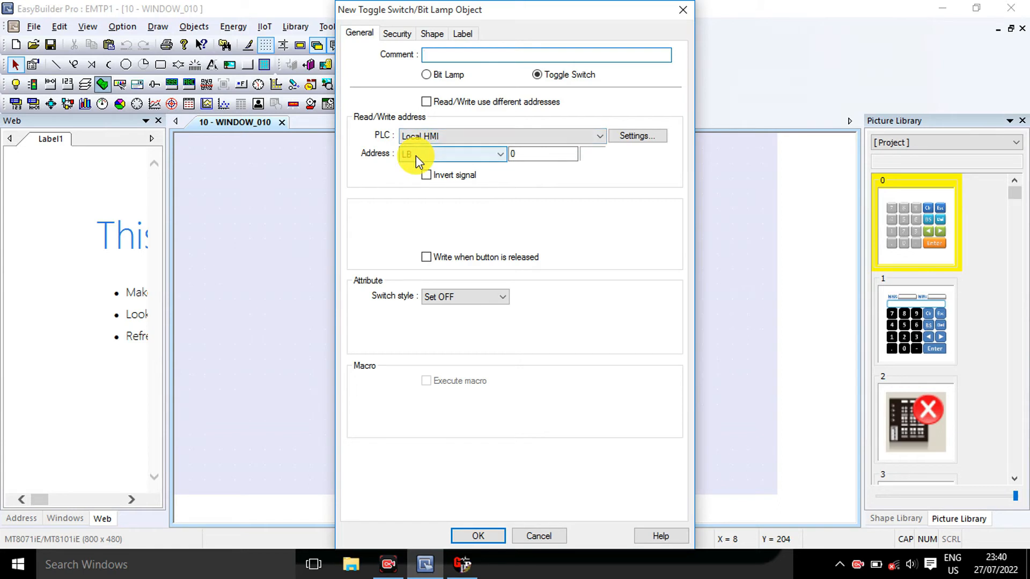
left_click(500, 154)
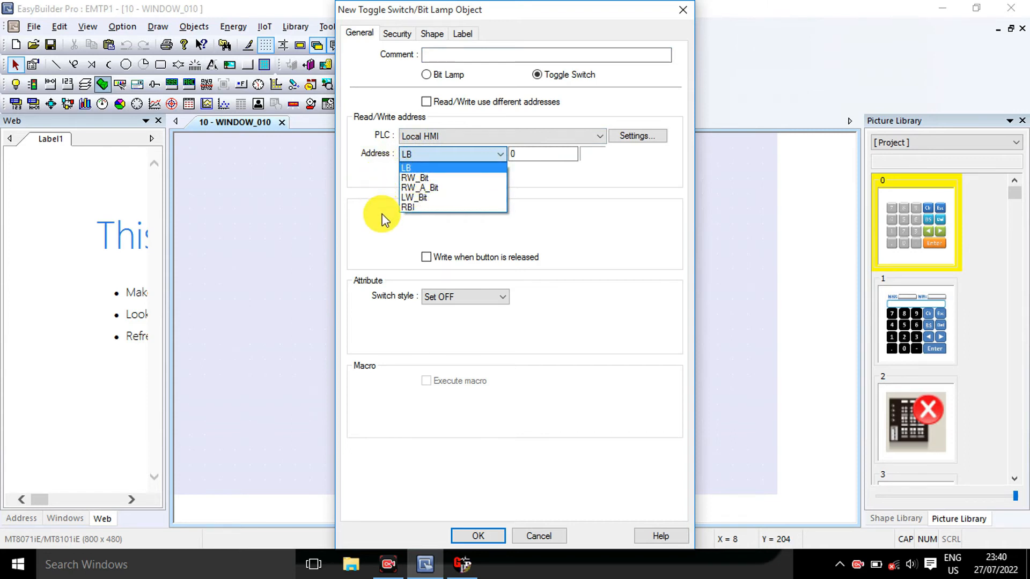
left_click(363, 176)
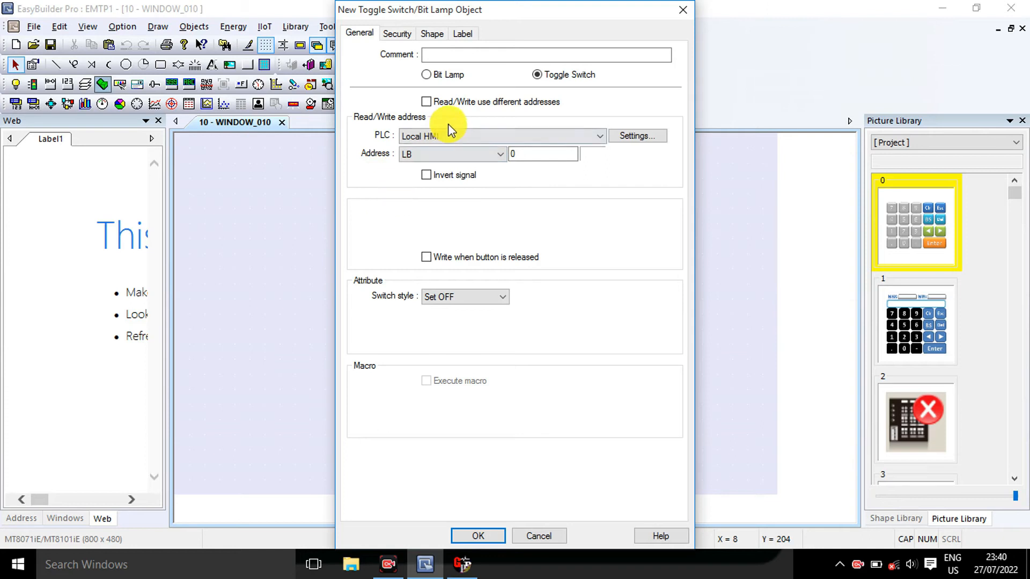
left_click(442, 136)
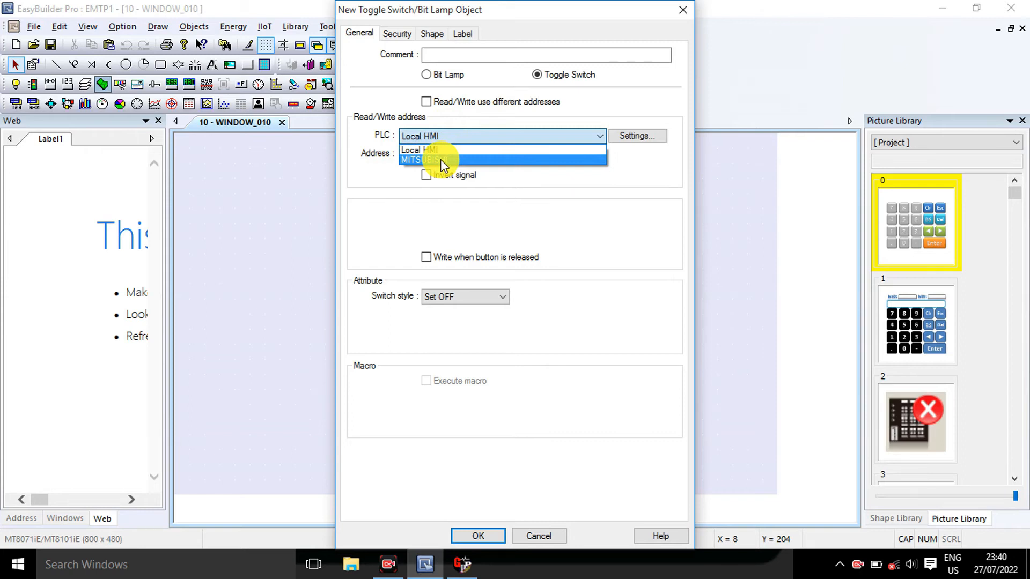
left_click(440, 159)
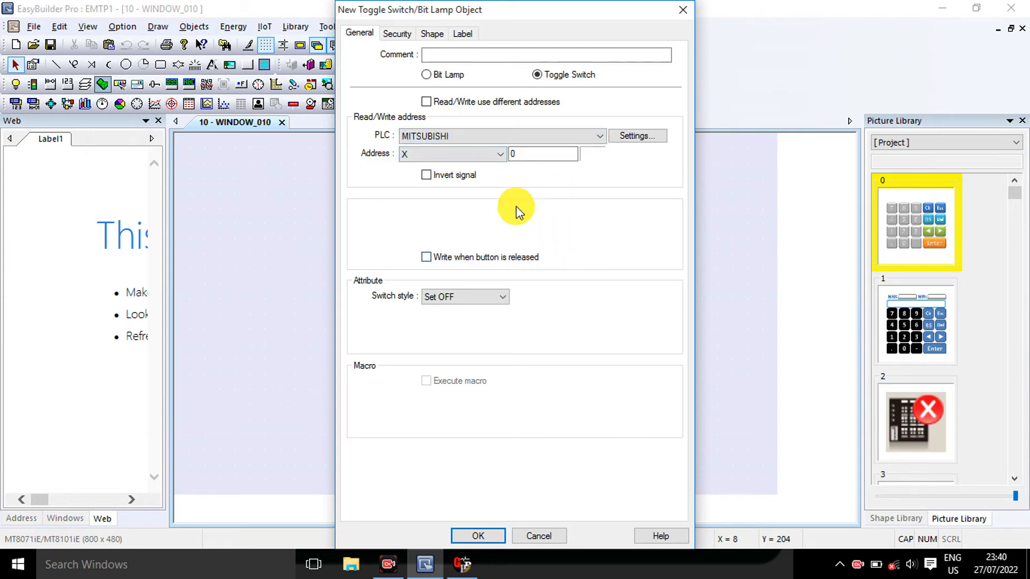
Set the toggle switch's address device type to M with address 0
left_click(501, 153)
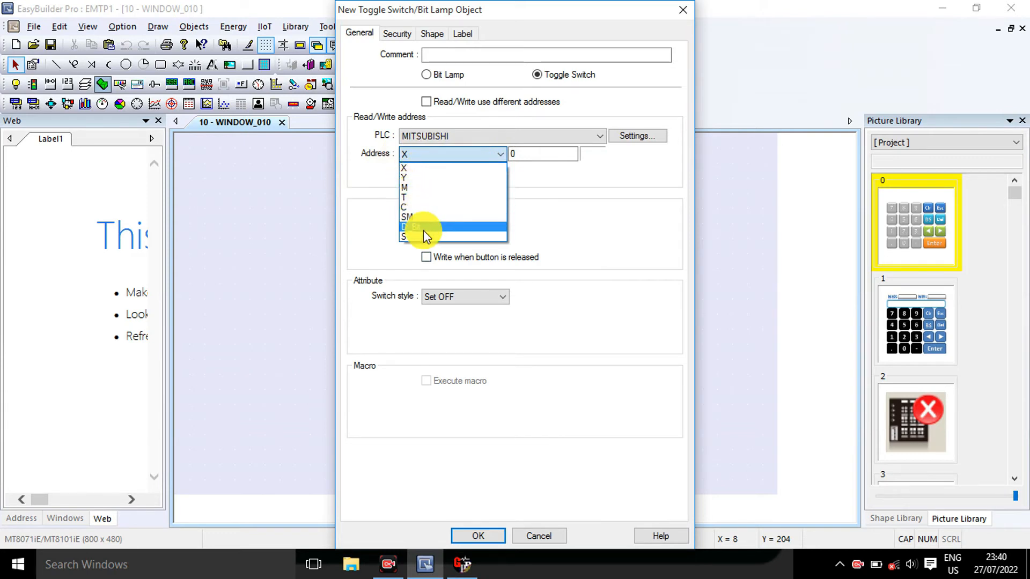
left_click(407, 187)
left_click(534, 154)
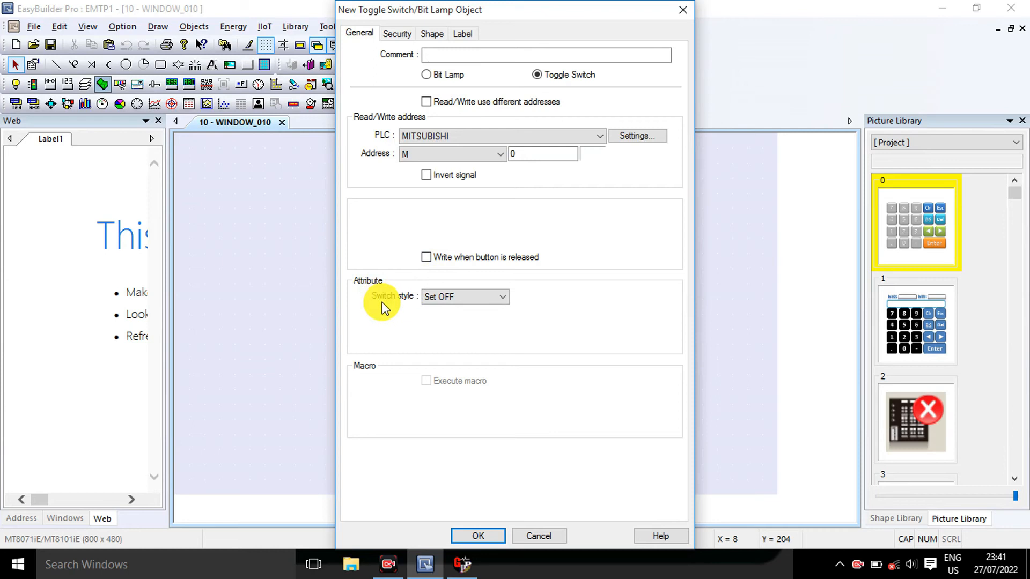
Set the switch style to Toggle, confirm, and place the switch, about 56 by 91, near the window's upper-left corner
left_click(457, 298)
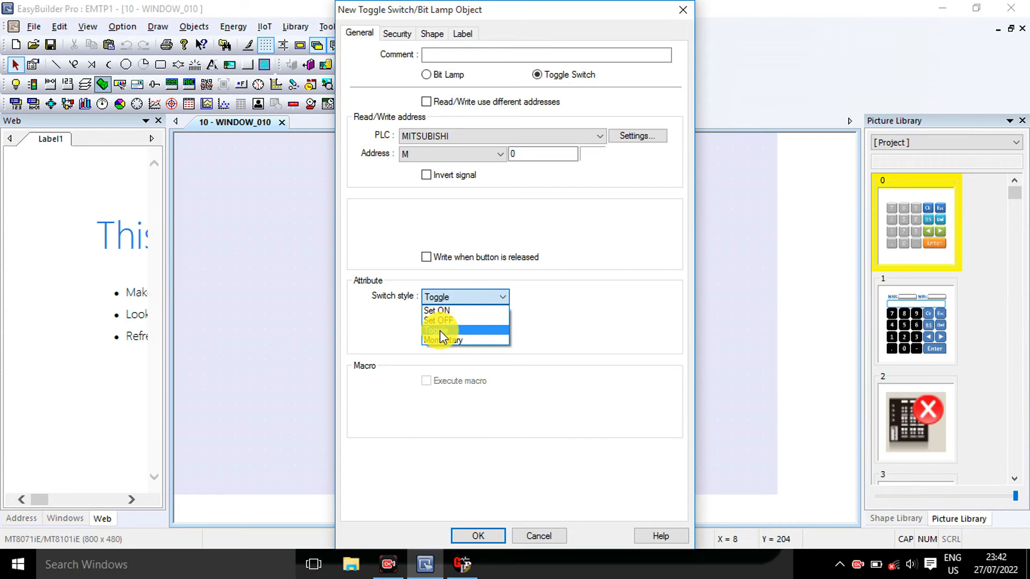
left_click(440, 330)
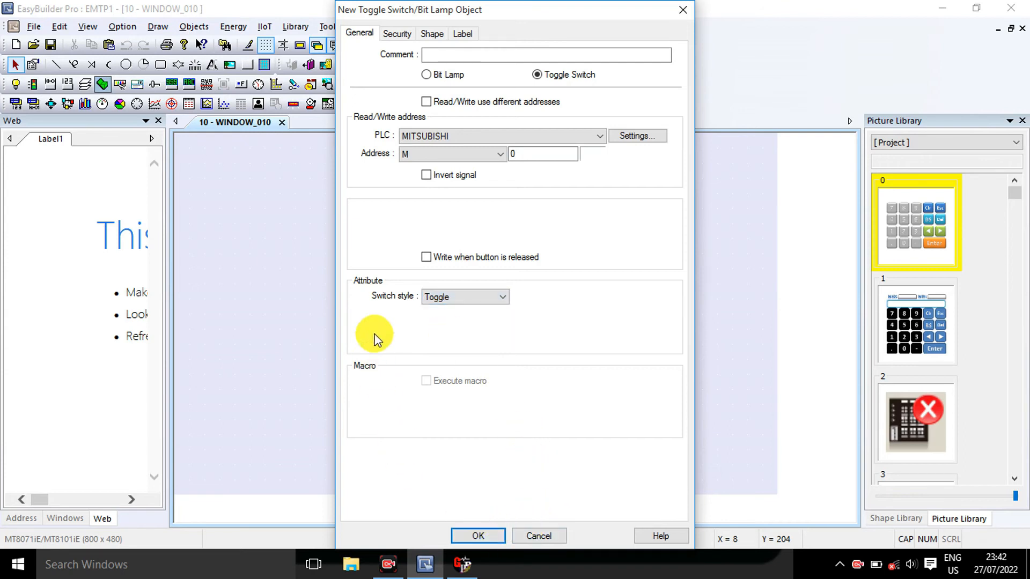
left_click(465, 538)
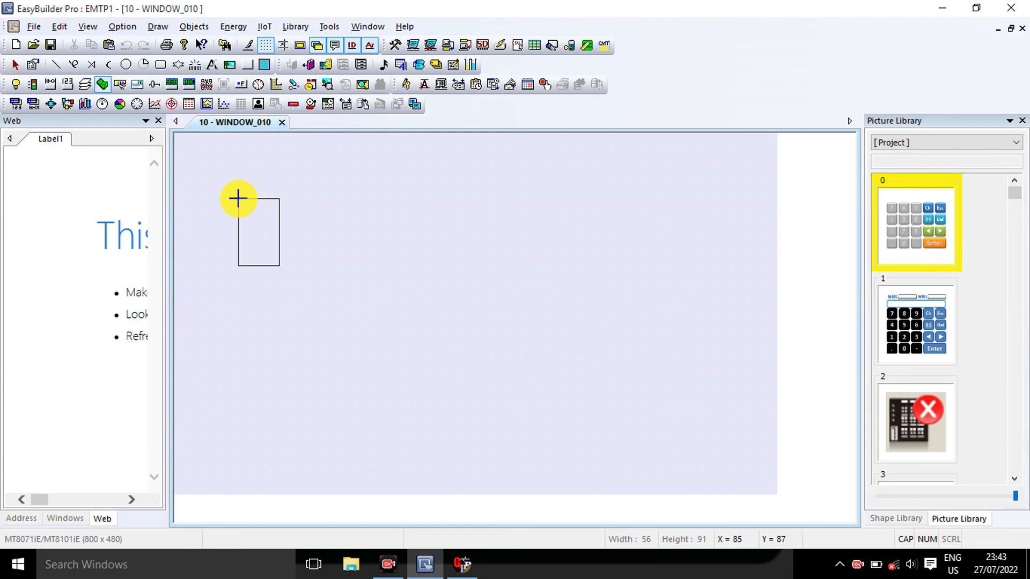
left_click(244, 198)
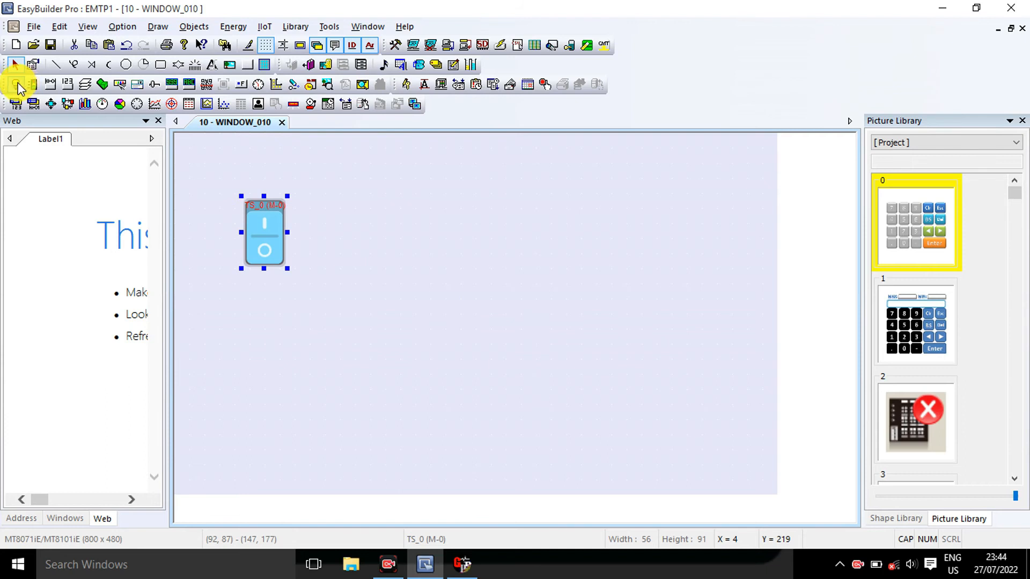
Start a new Bit Lamp object and set its PLC to MITSUBISHI
left_click(18, 86)
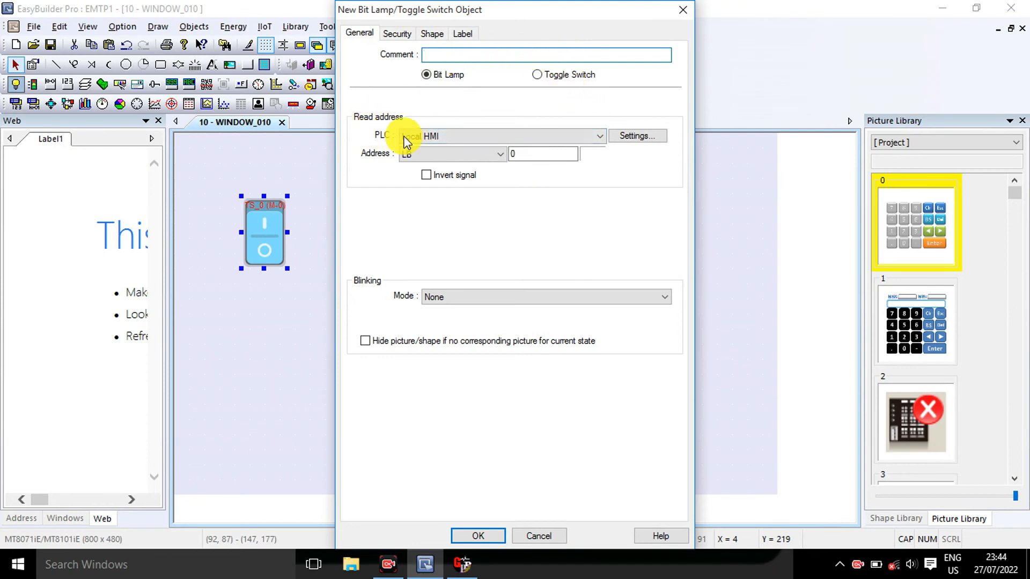
left_click(429, 137)
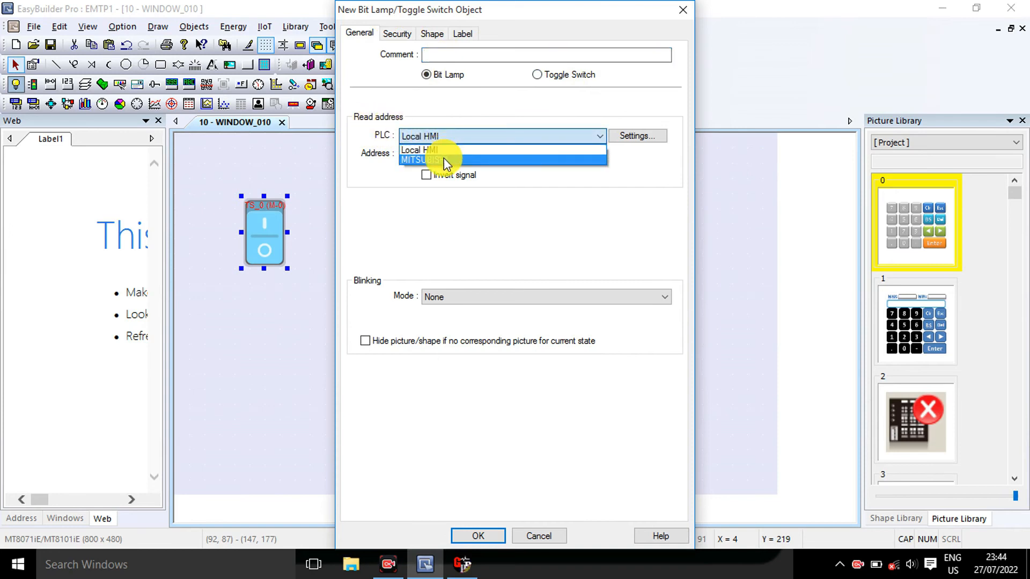
left_click(443, 159)
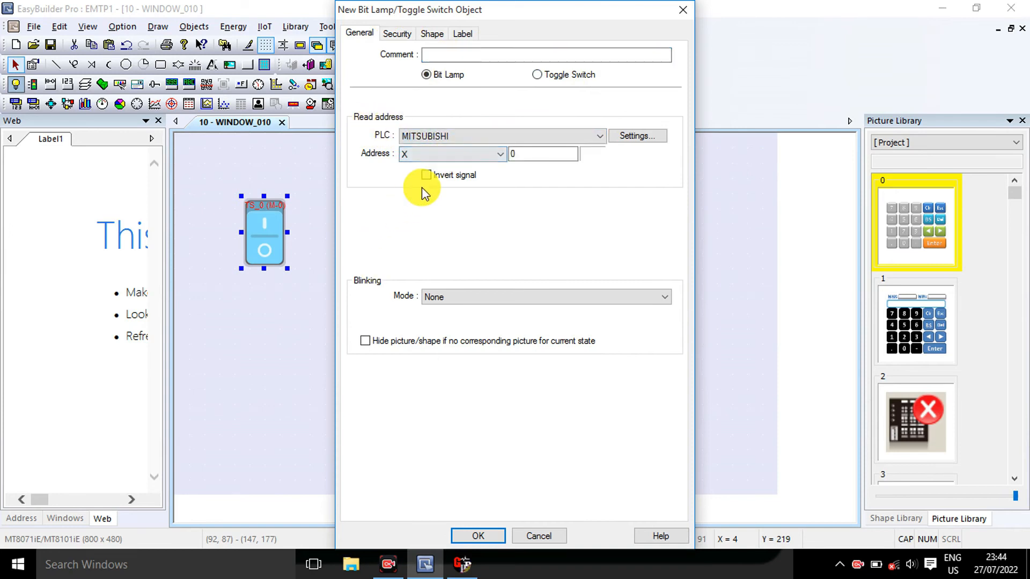
Set the lamp's address device type to Y with address 0, confirm, and place the lamp, about 72 by 72, below the switch
left_click(422, 154)
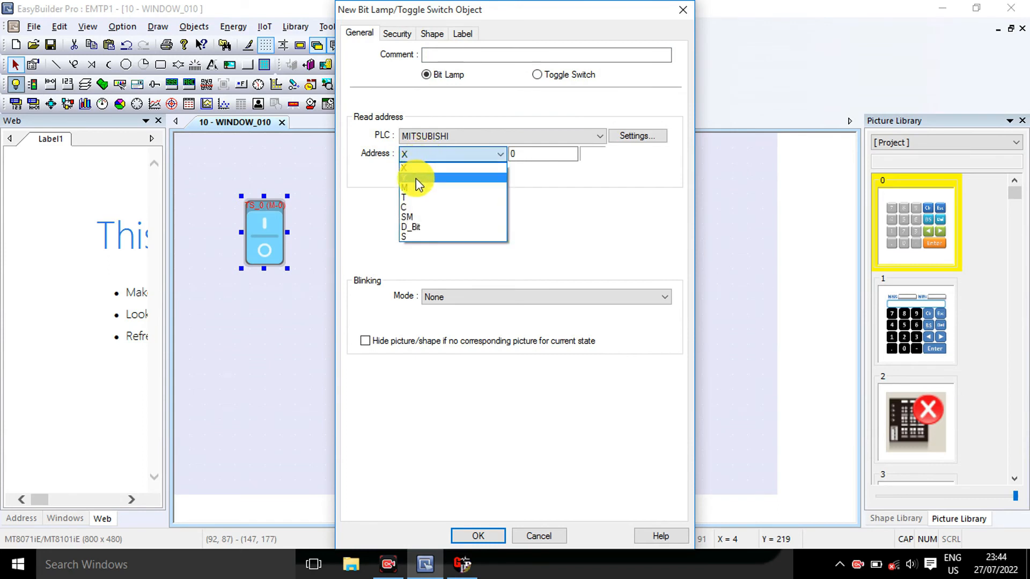
left_click(416, 178)
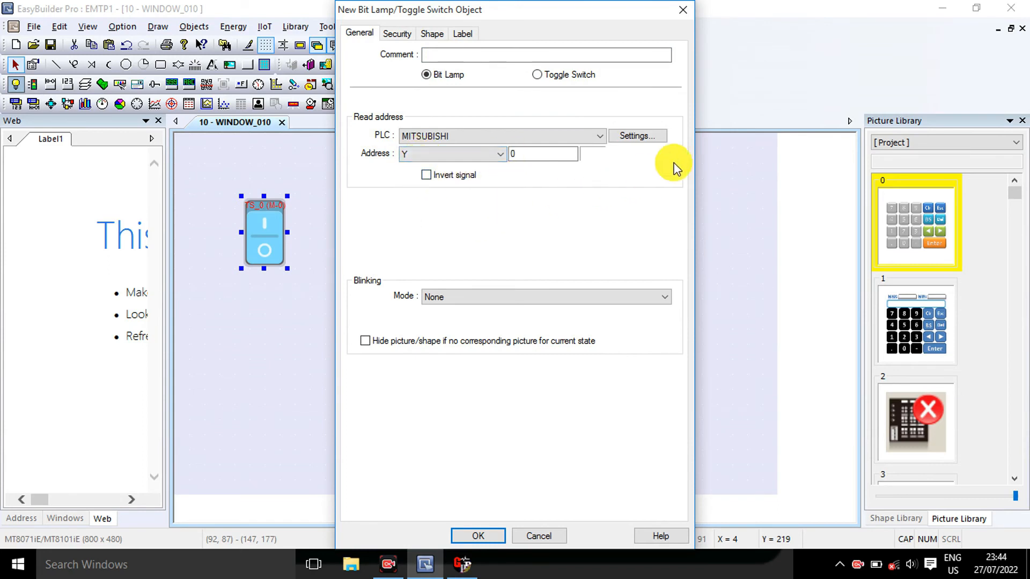
left_click(535, 158)
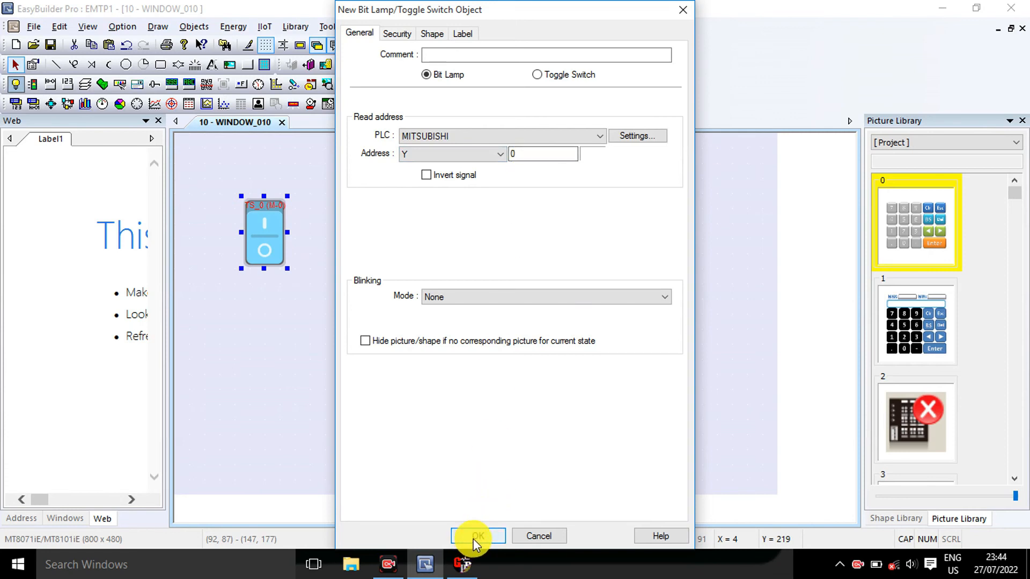
left_click_drag(503, 15, 535, 13)
left_click(507, 535)
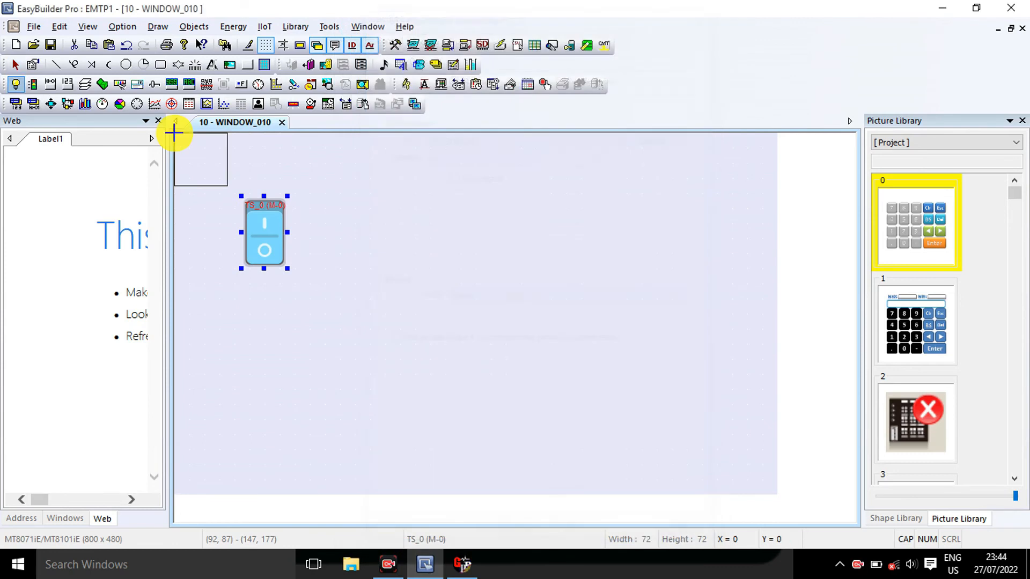
left_click(242, 325)
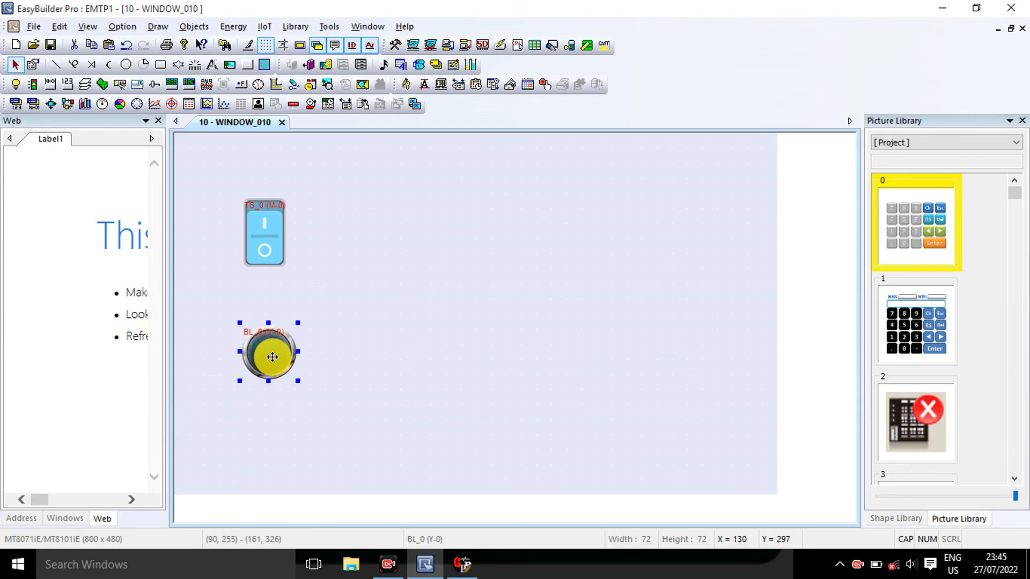
Open the lamp's properties and try the enable/disable security function with Enable when Bit is OFF, then clear it
double_click(273, 357)
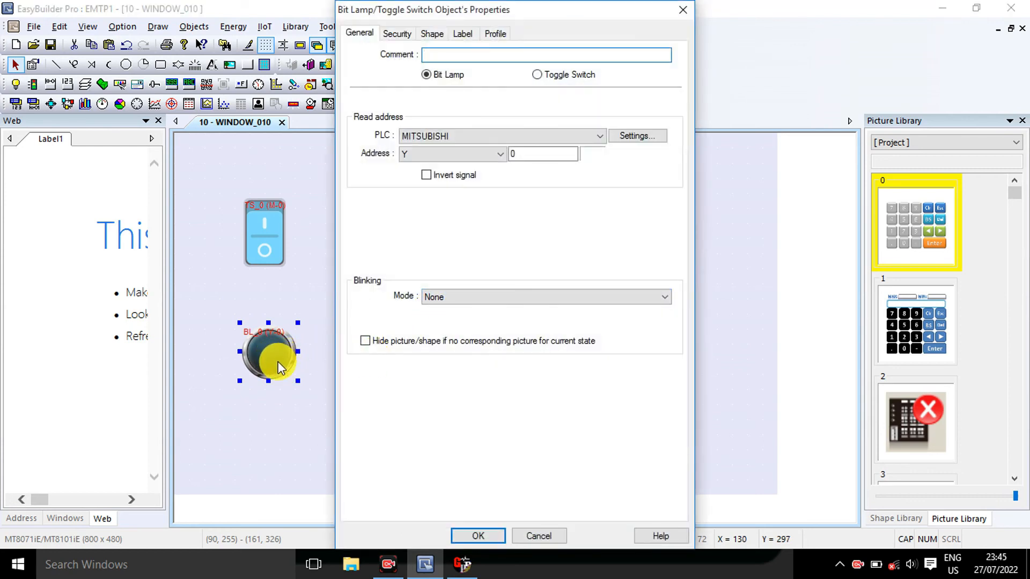
left_click(363, 33)
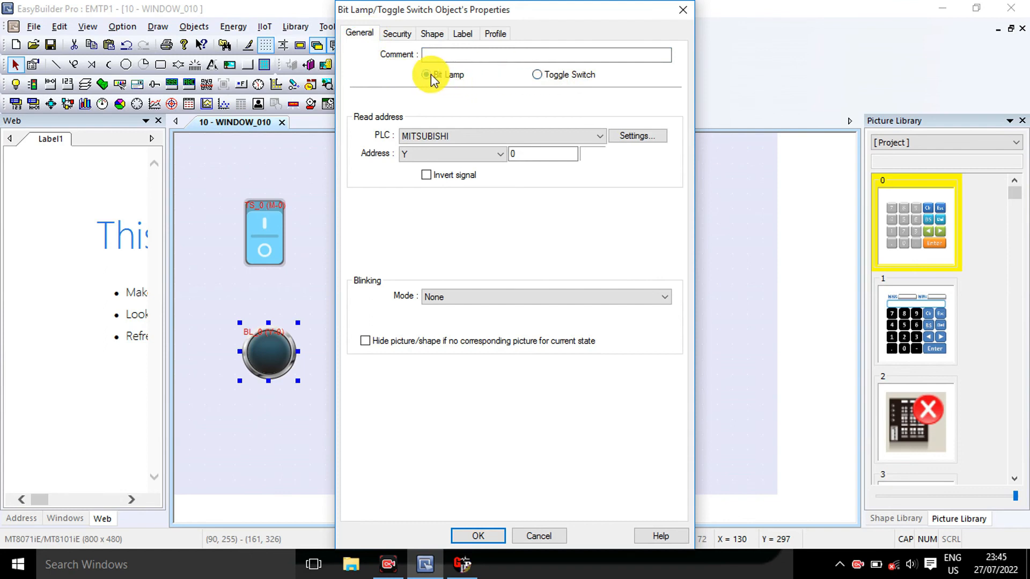
left_click(395, 33)
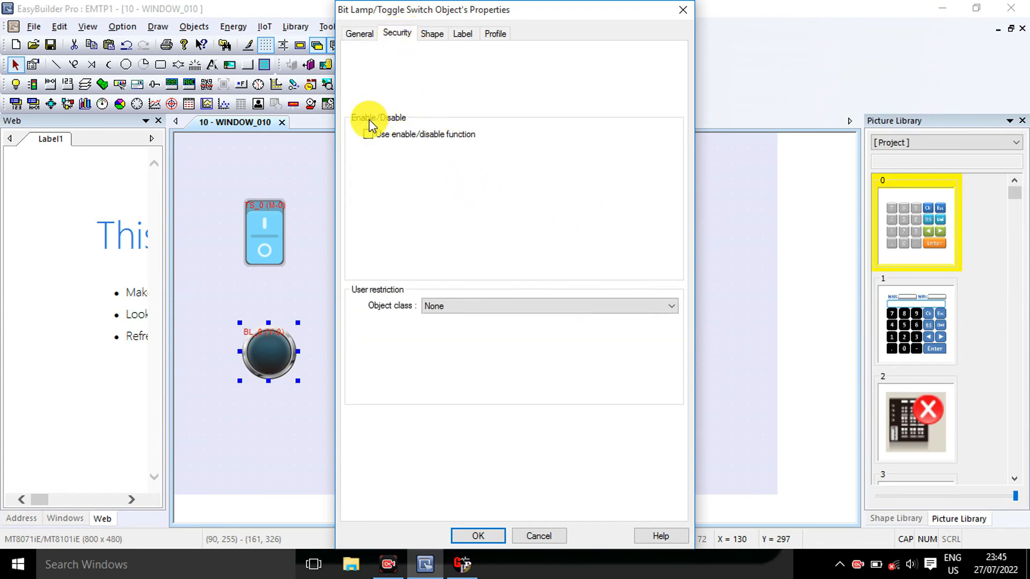
left_click(368, 135)
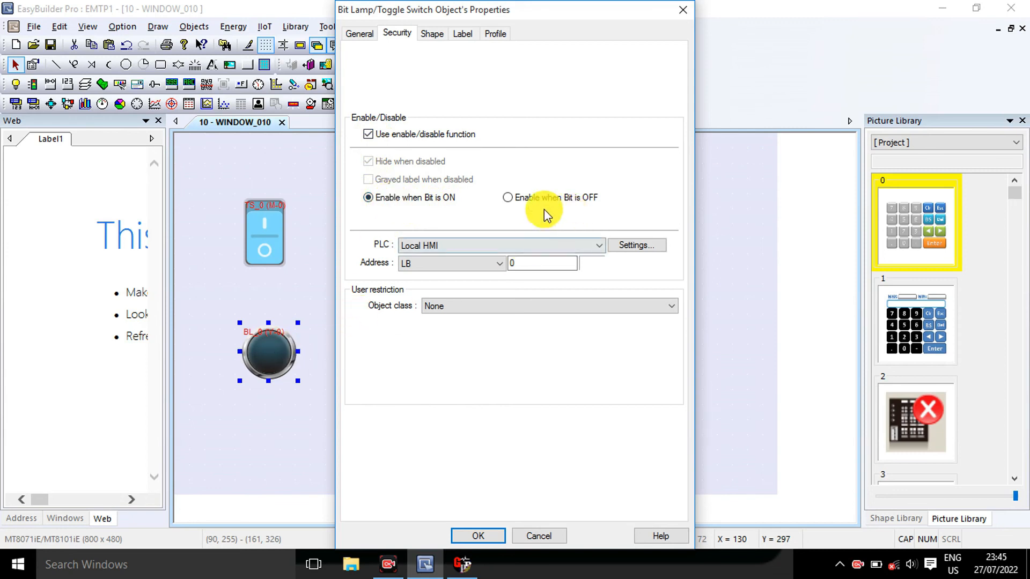
left_click(507, 198)
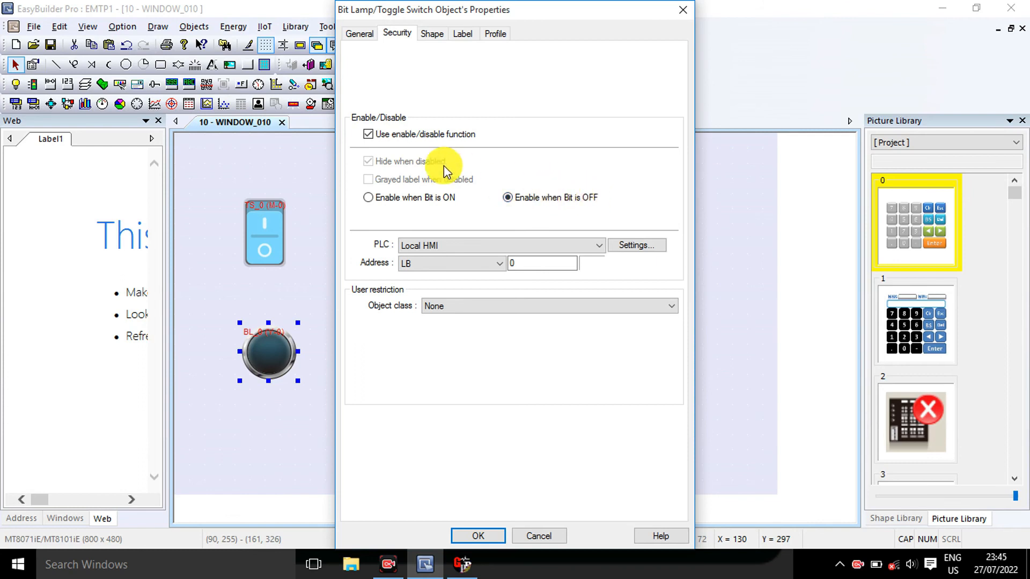
left_click(368, 135)
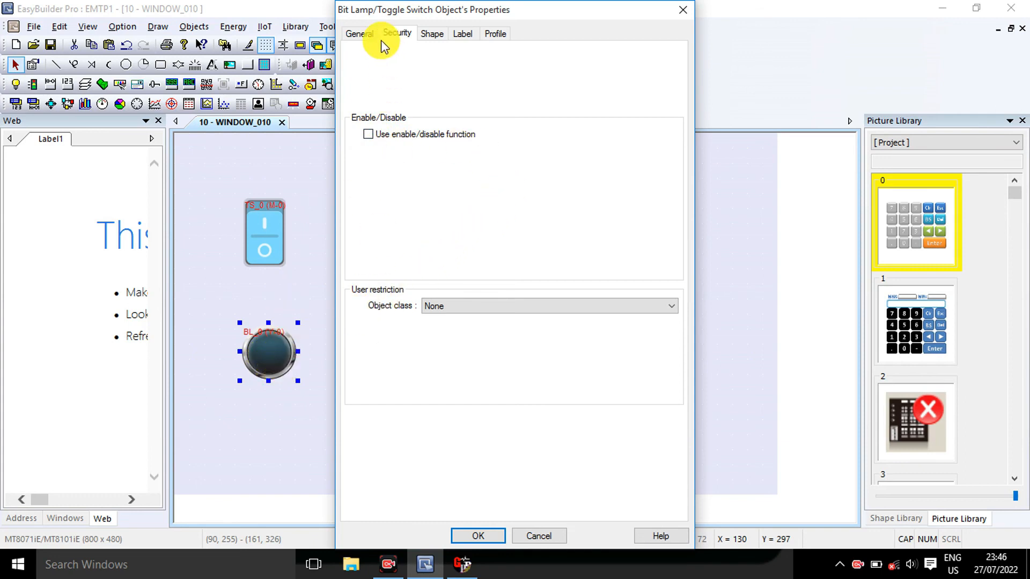
Replace the lamp's picture with the rounded-square Lamp - Standard picture 2 from the System Lamp library
left_click(430, 33)
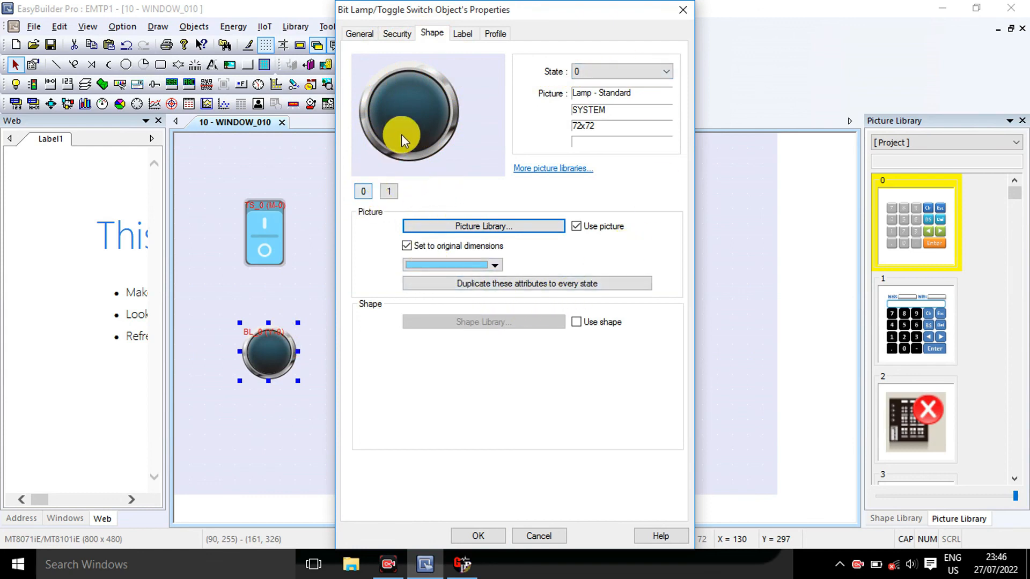
left_click(390, 192)
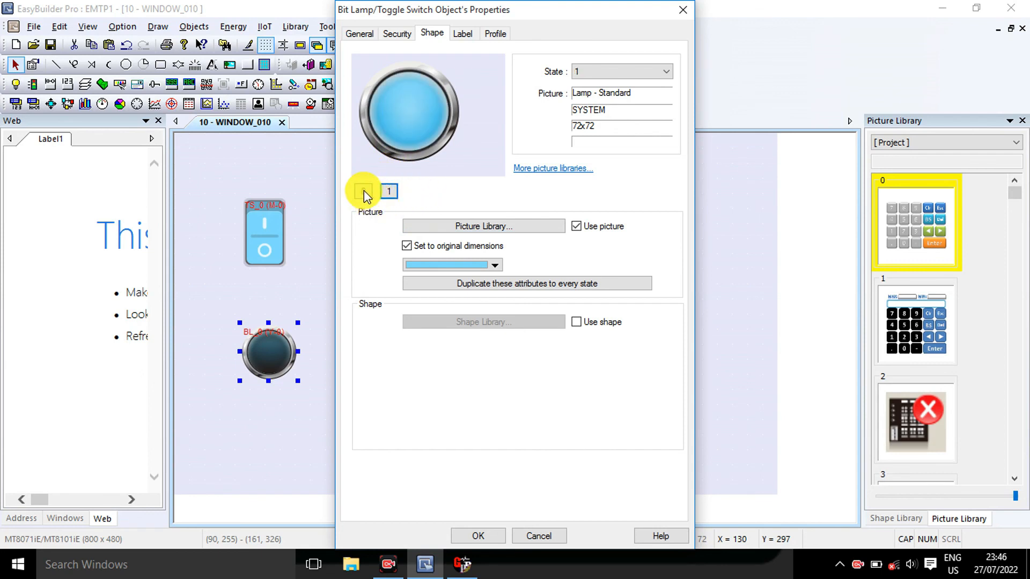
left_click(364, 193)
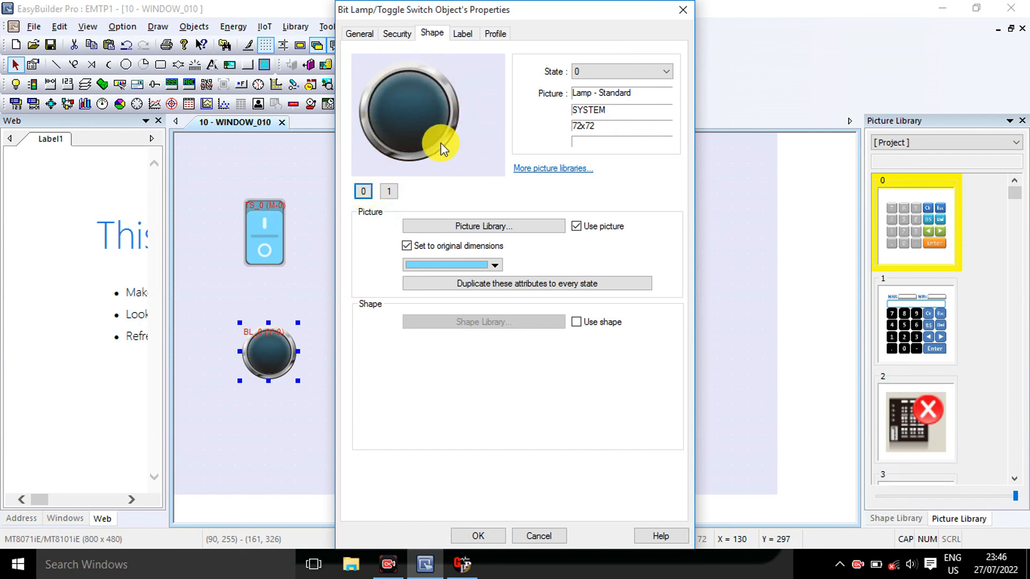
left_click(389, 192)
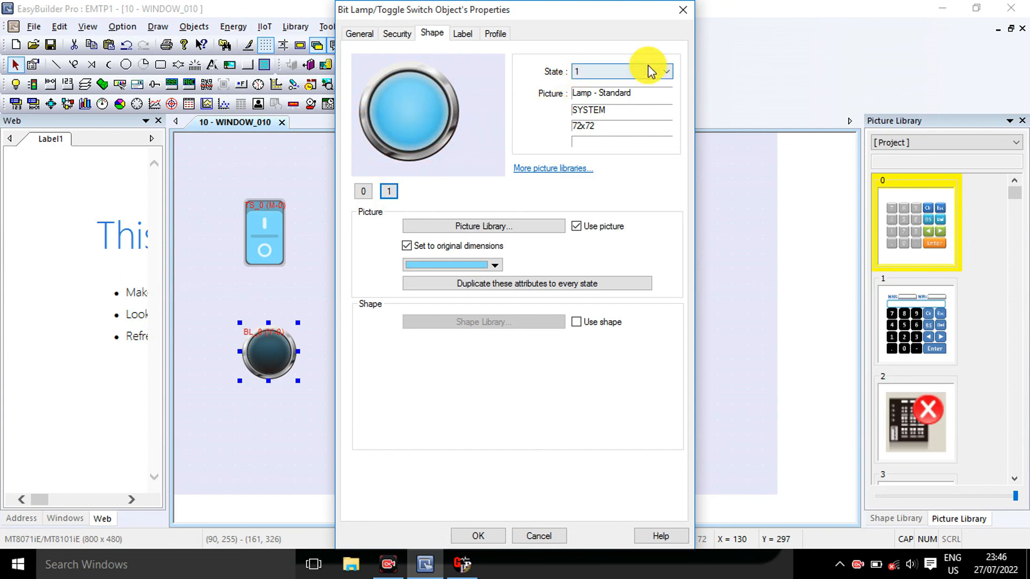
left_click(668, 67)
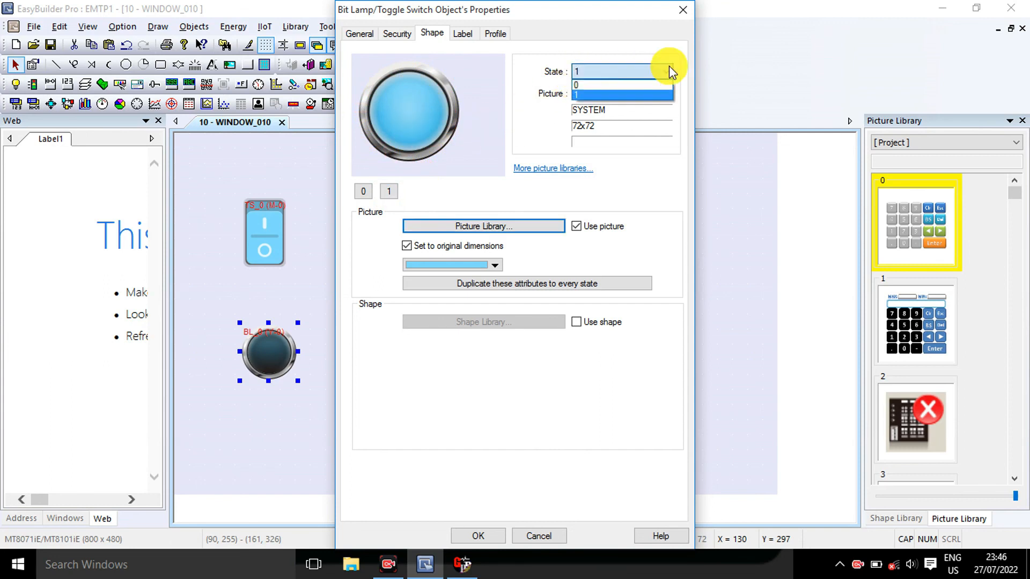
left_click(577, 97)
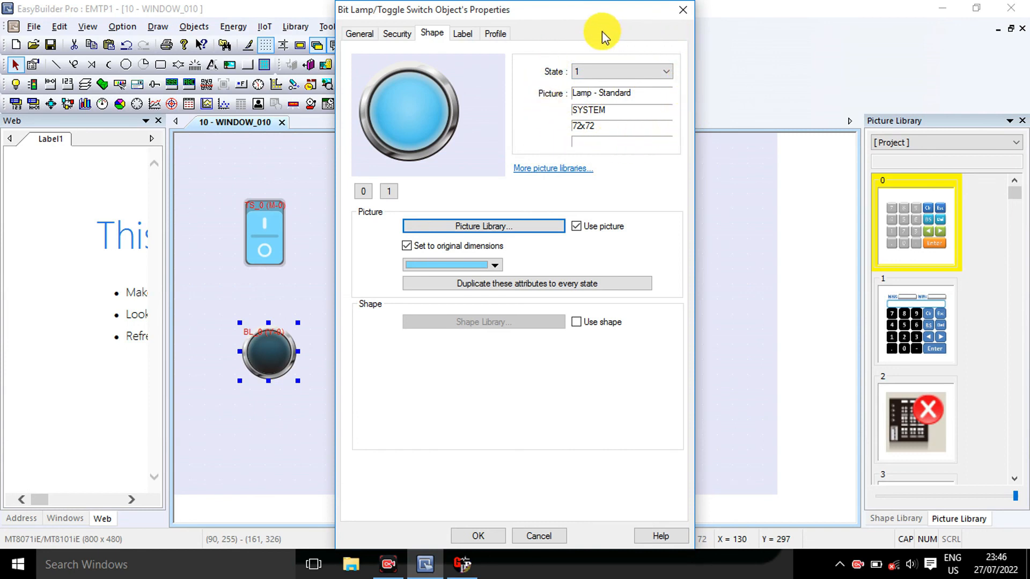
left_click(480, 228)
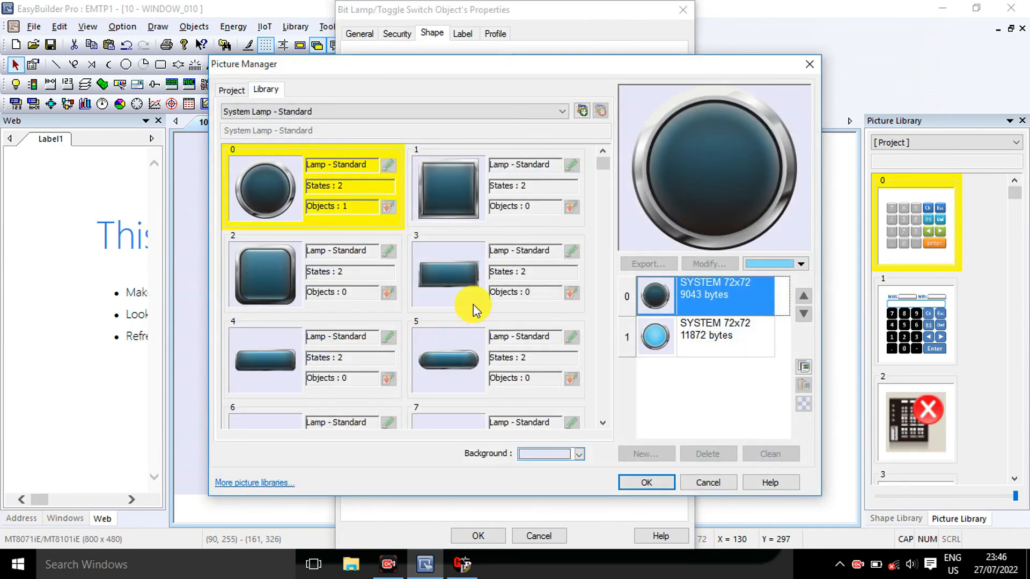
left_click(276, 268)
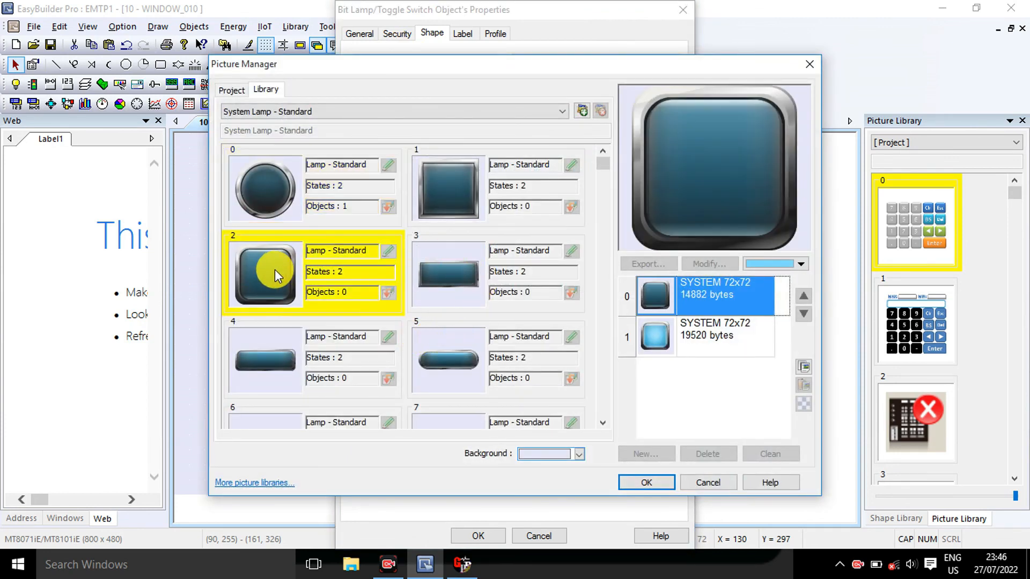
left_click(453, 201)
left_click(454, 275)
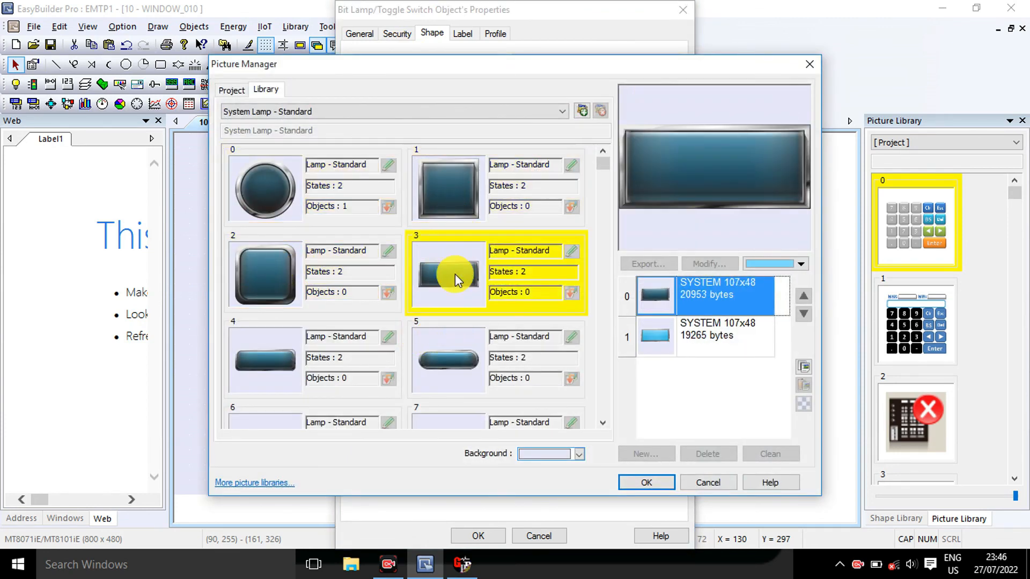
left_click(450, 363)
left_click(265, 364)
scroll(343, 330, "down", 1)
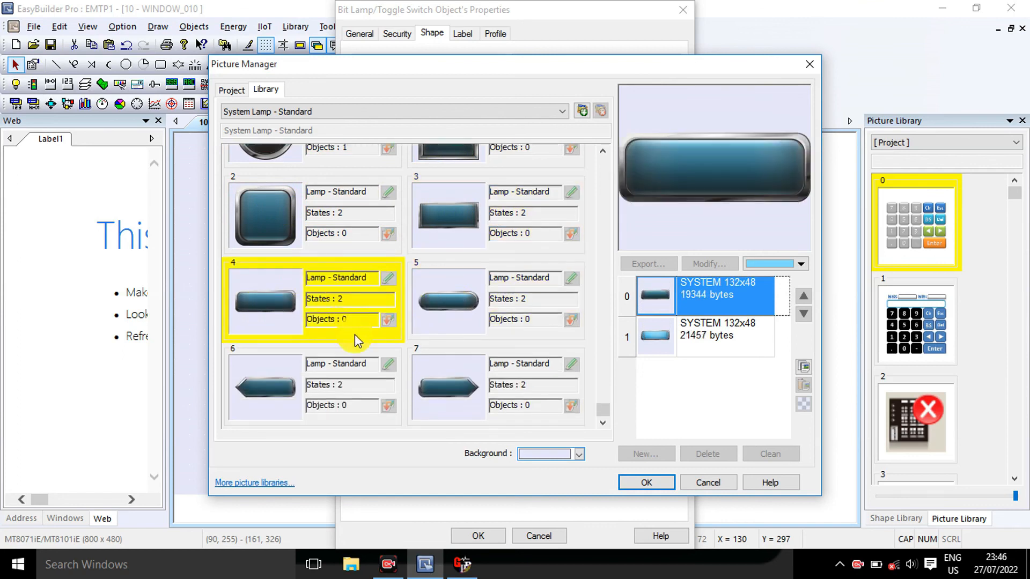
left_click(453, 301)
left_click(449, 391)
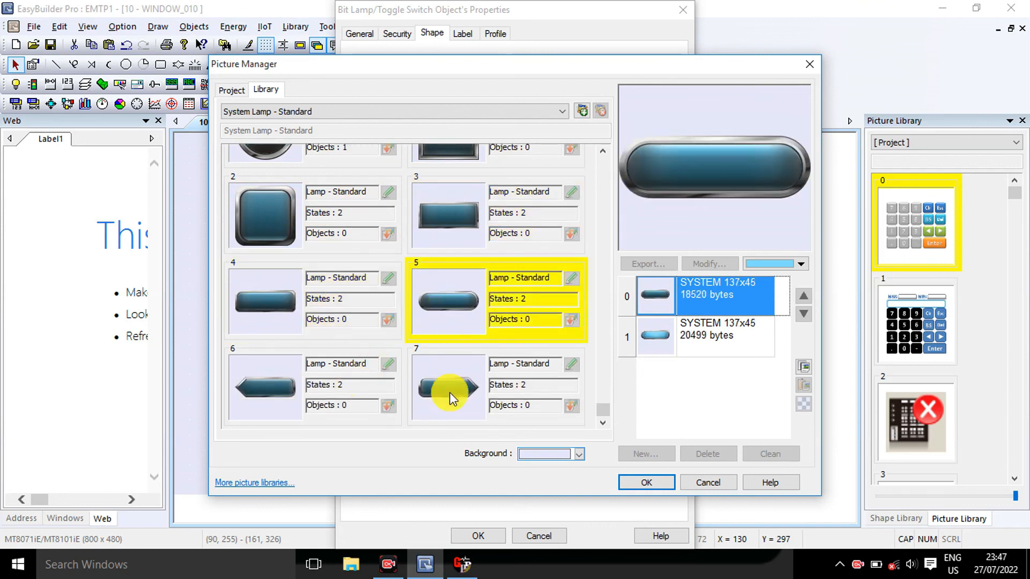
left_click(284, 385)
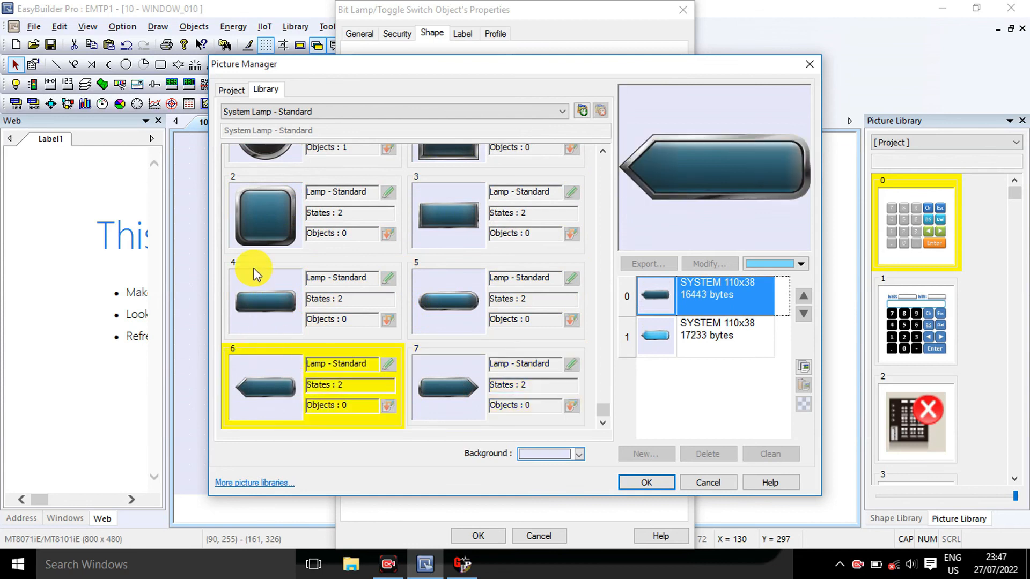
left_click(262, 221)
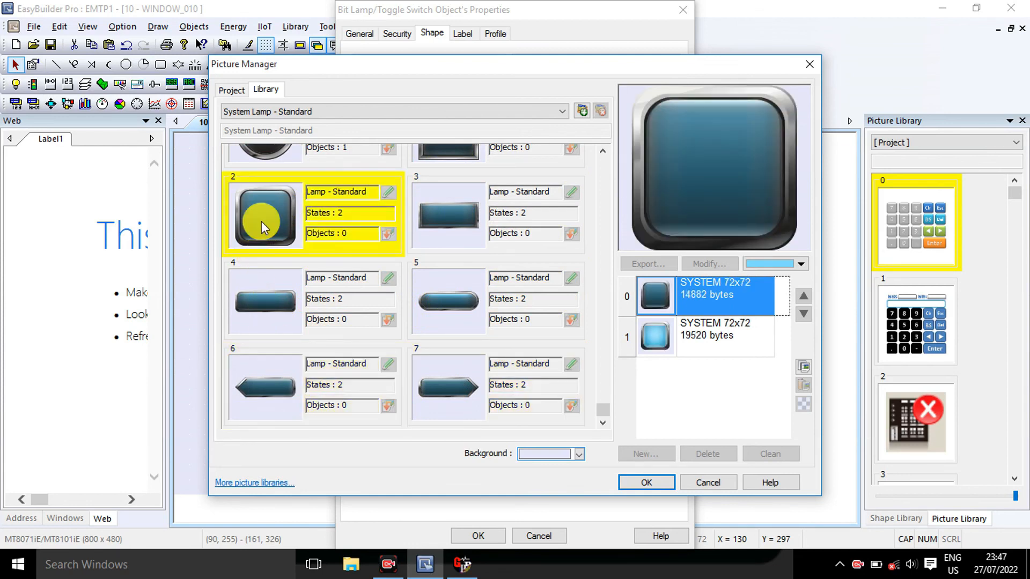
left_click(654, 298)
left_click(649, 486)
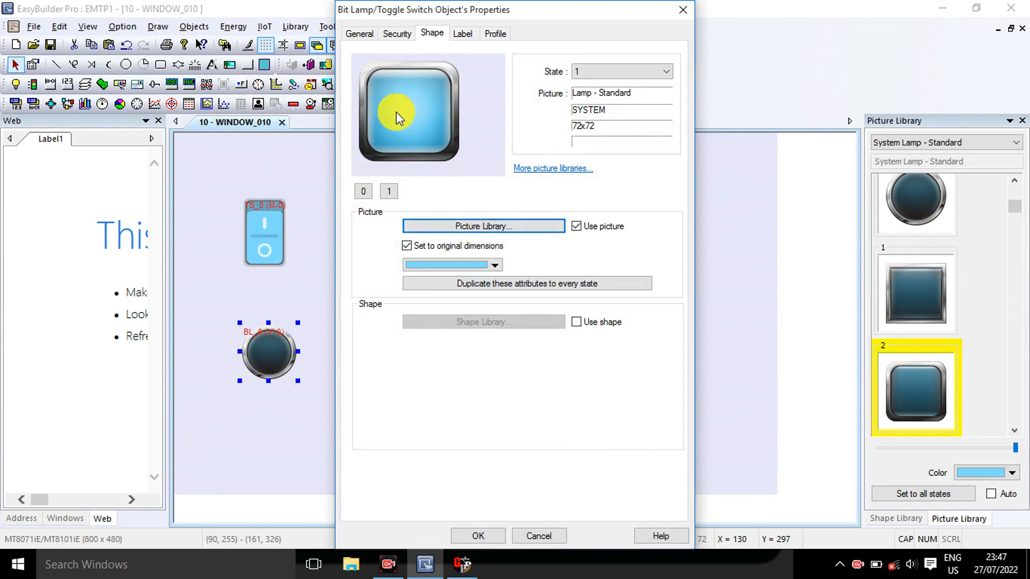
Colour the lamp green for state 0 and red for state 1, then confirm the properties
left_click(363, 192)
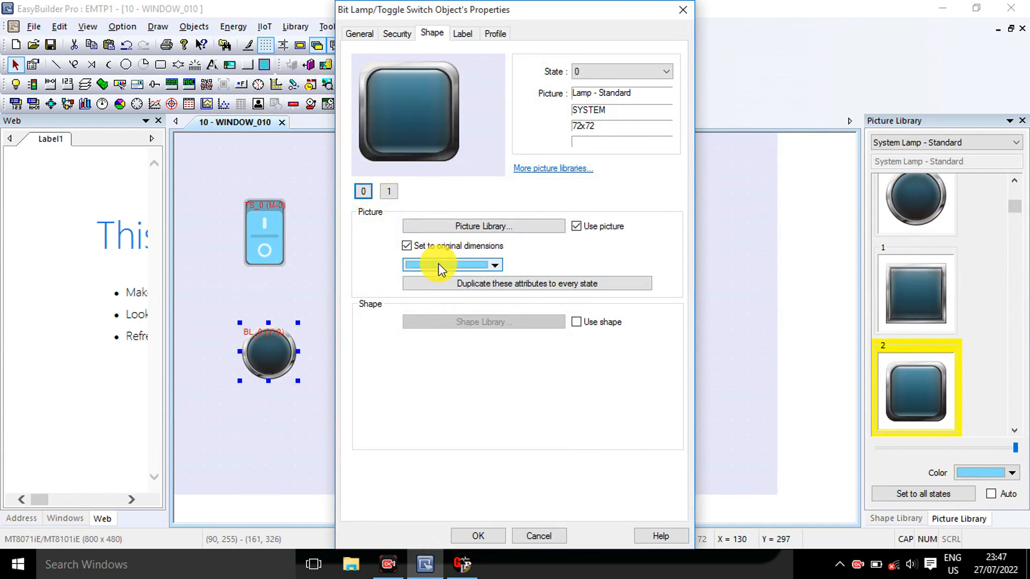
left_click(439, 264)
left_click(440, 310)
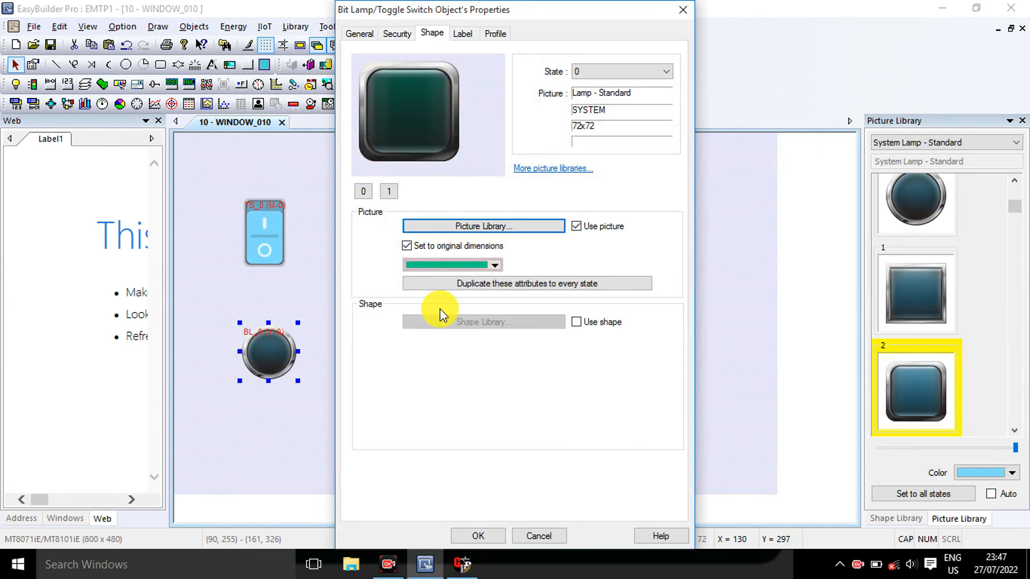
left_click(388, 191)
left_click(439, 264)
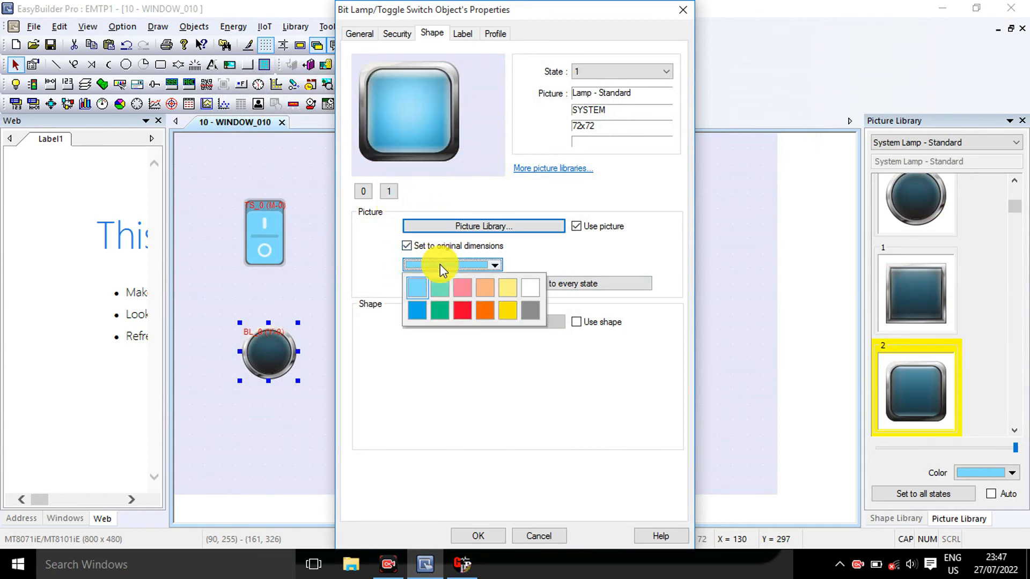
left_click(467, 319)
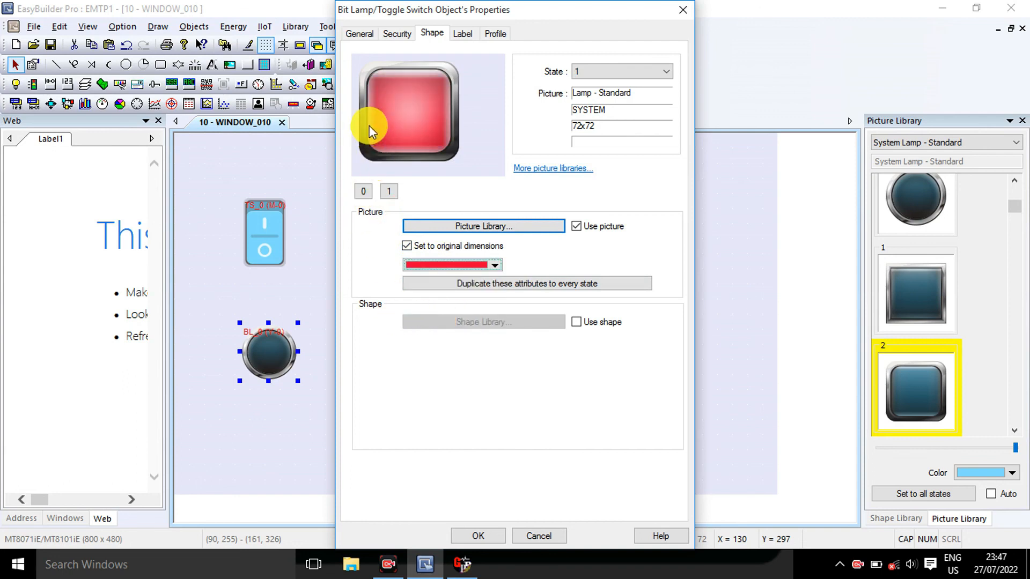
left_click(480, 531)
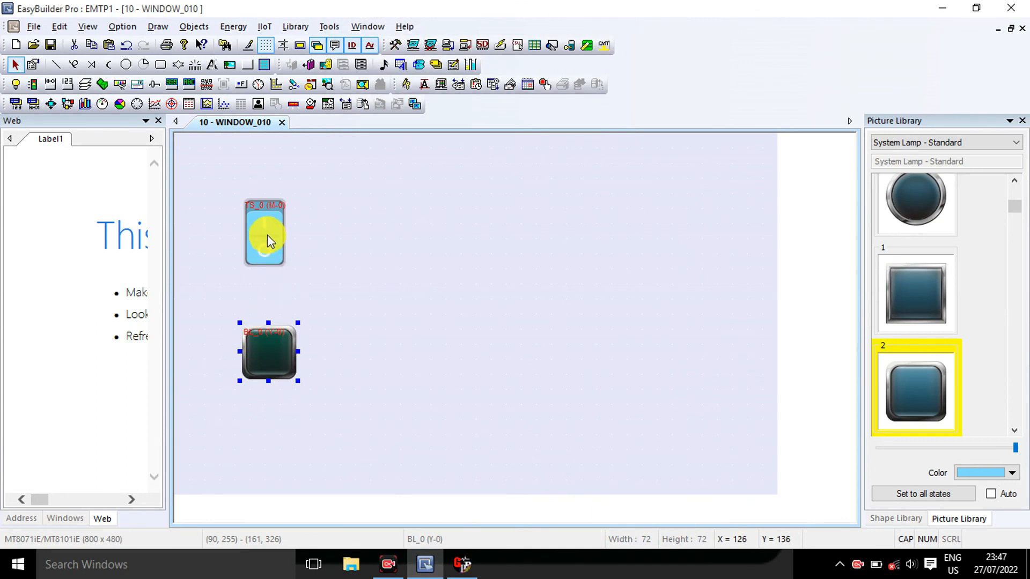